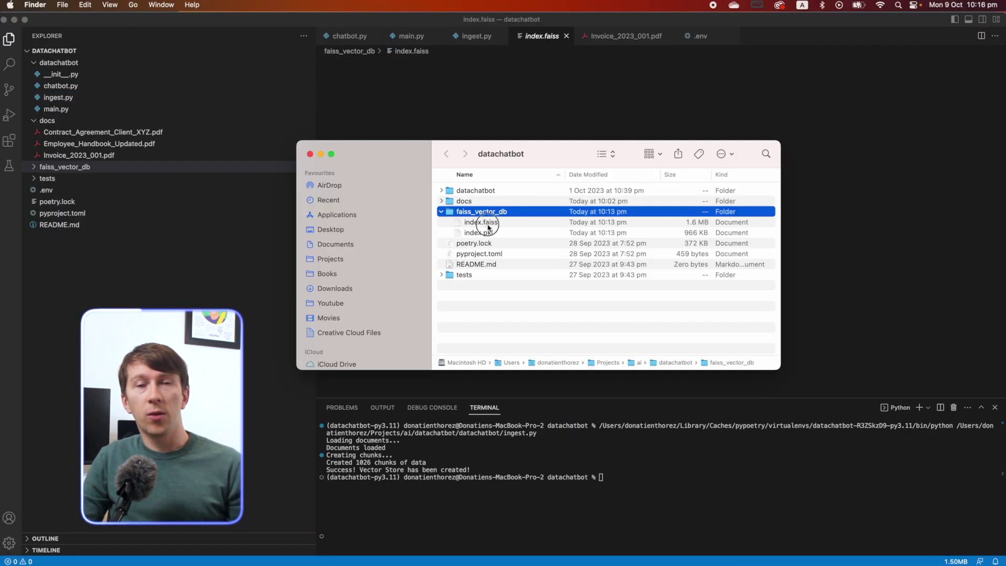
Inspect the index.faiss and index.pkl files, then select the chatbot's handbook-based answer.
{"action": "left_click", "coordinate": [481, 222]}
{"action": "left_click", "coordinate": [478, 233]}
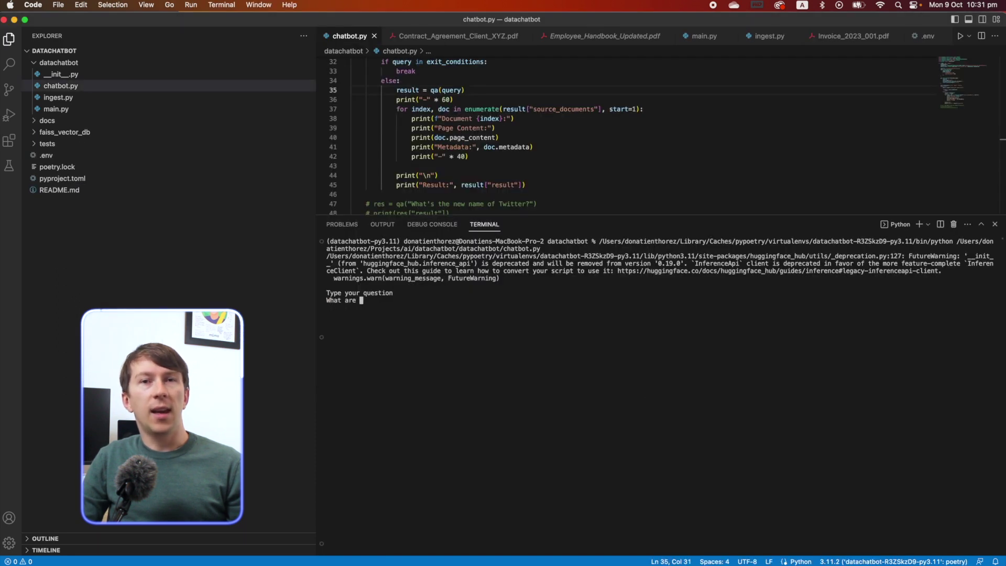
{"action": "type", "text": "we committ"}
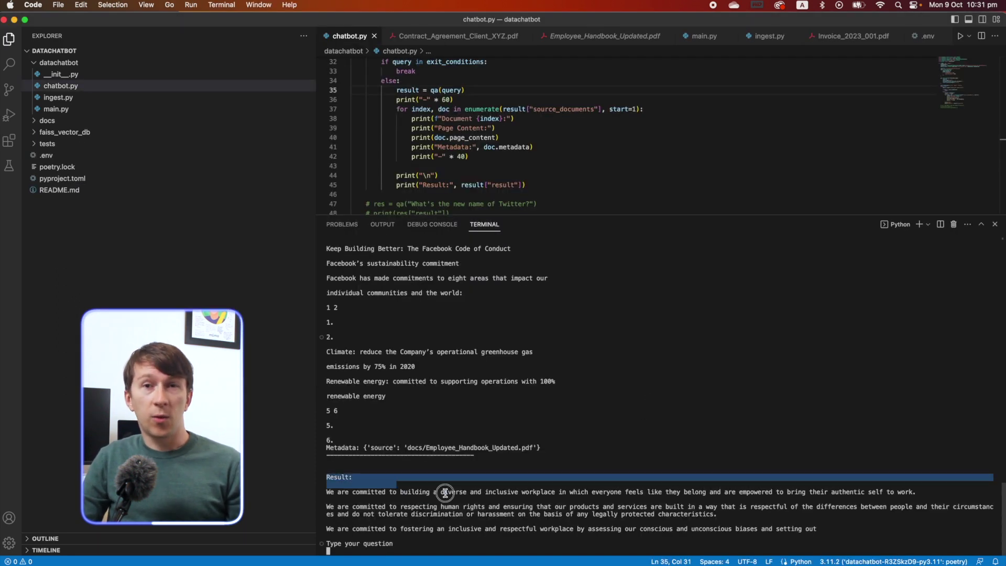
{"action": "left_click_drag", "start_coordinate": [326, 477], "coordinate": [843, 529]}
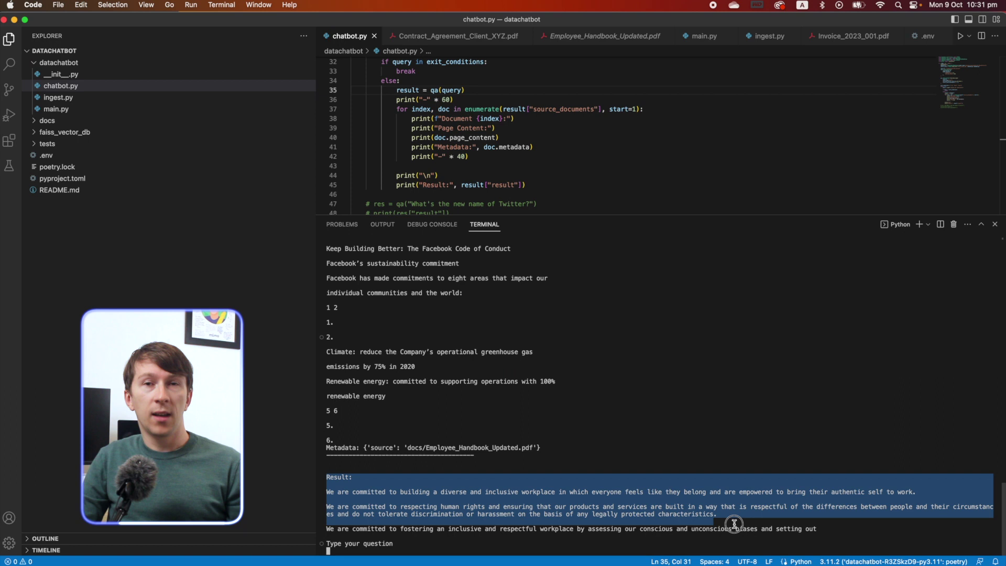
{"action": "left_click", "coordinate": [573, 459]}
{"action": "scroll", "coordinate": [455, 367], "scroll_direction": "up", "scroll_amount": 3}
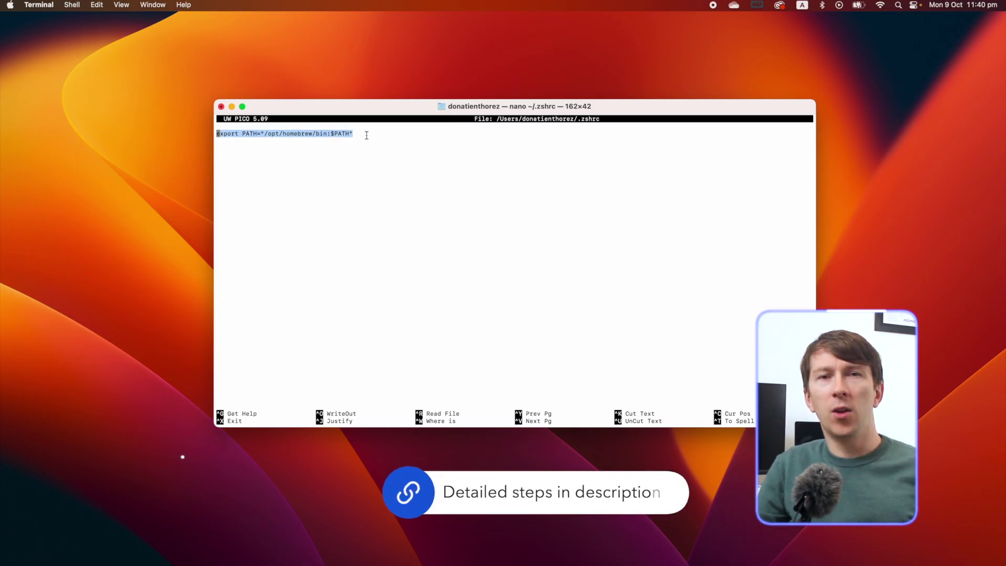
Exit nano with the Homebrew PATH export added, close the terminal, and bring up Spotlight.
{"action": "key", "text": "ctrl+x"}
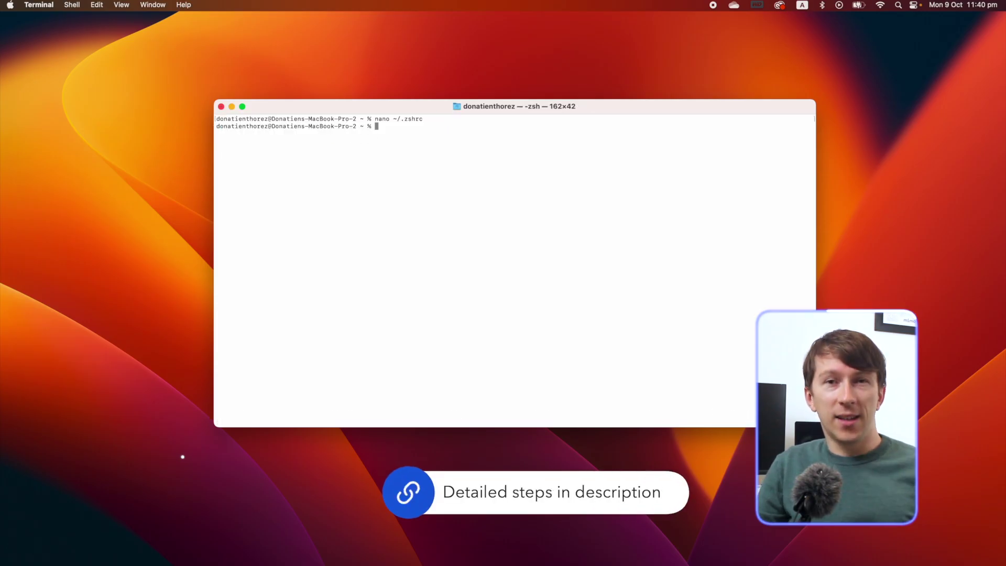
{"action": "left_click", "coordinate": [221, 107]}
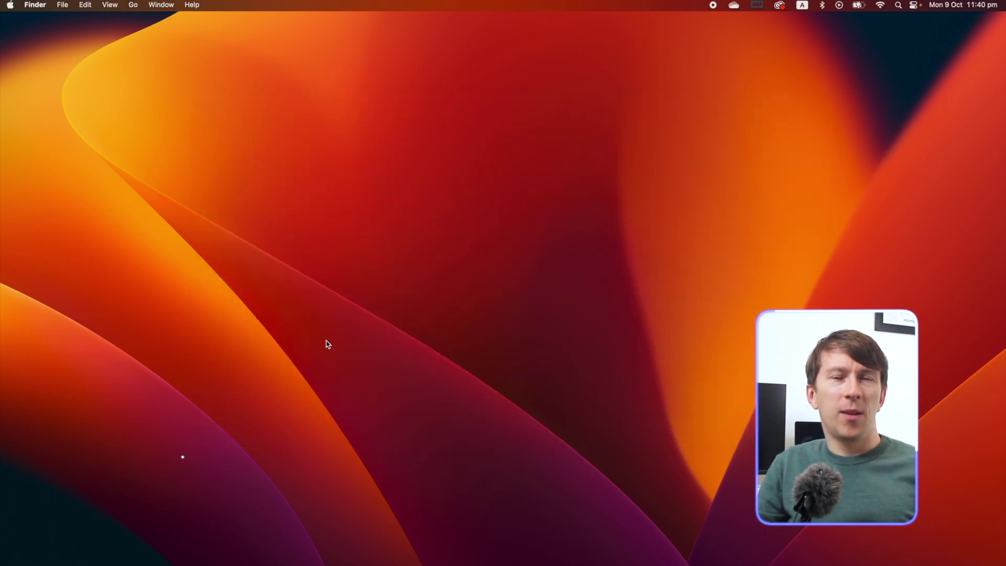
{"action": "key", "text": "super+space"}
{"action": "type", "text": "terminal"}
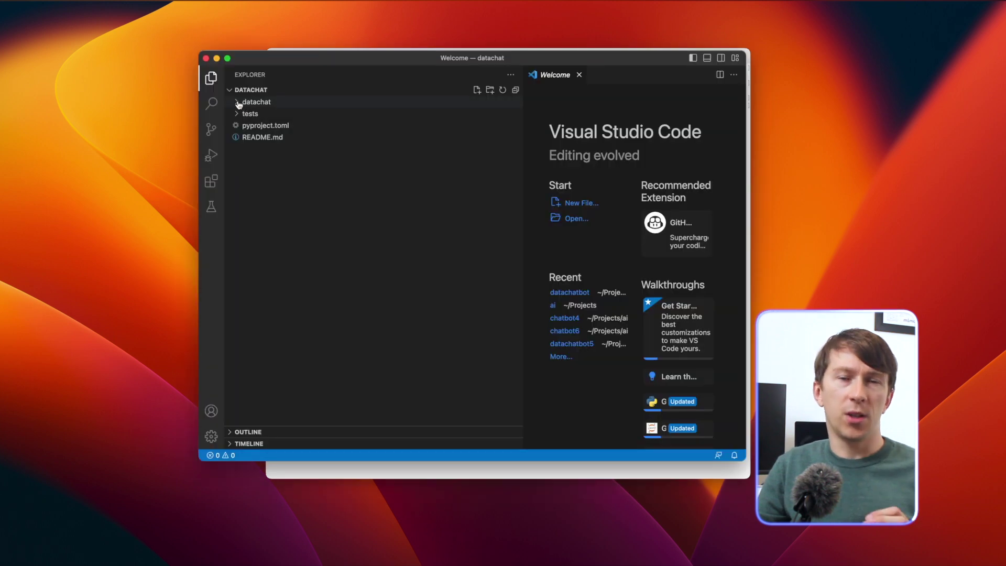
Expand the datachat and tests folders and review pyproject.toml.
{"action": "left_click", "coordinate": [247, 103]}
{"action": "left_click", "coordinate": [238, 127]}
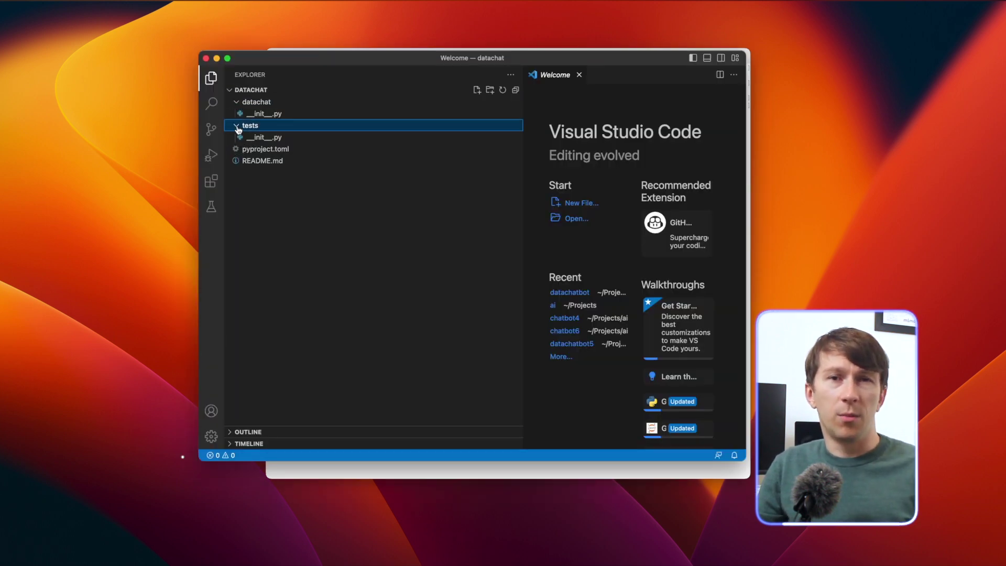
{"action": "left_click", "coordinate": [265, 149]}
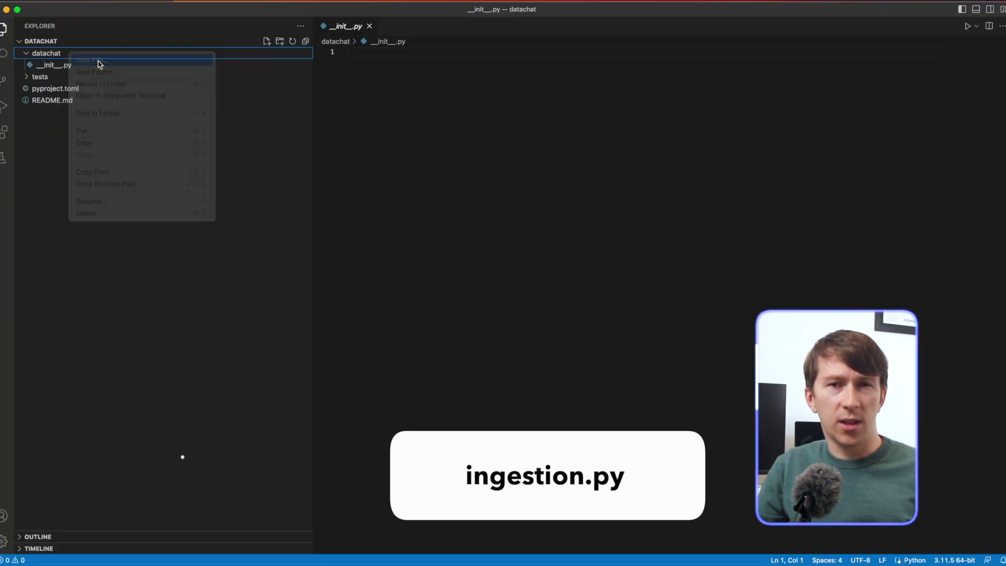
Create ingestion.py and main.py in datachat, then run ingestion.py to print Hello World!
{"action": "left_click", "coordinate": [98, 64]}
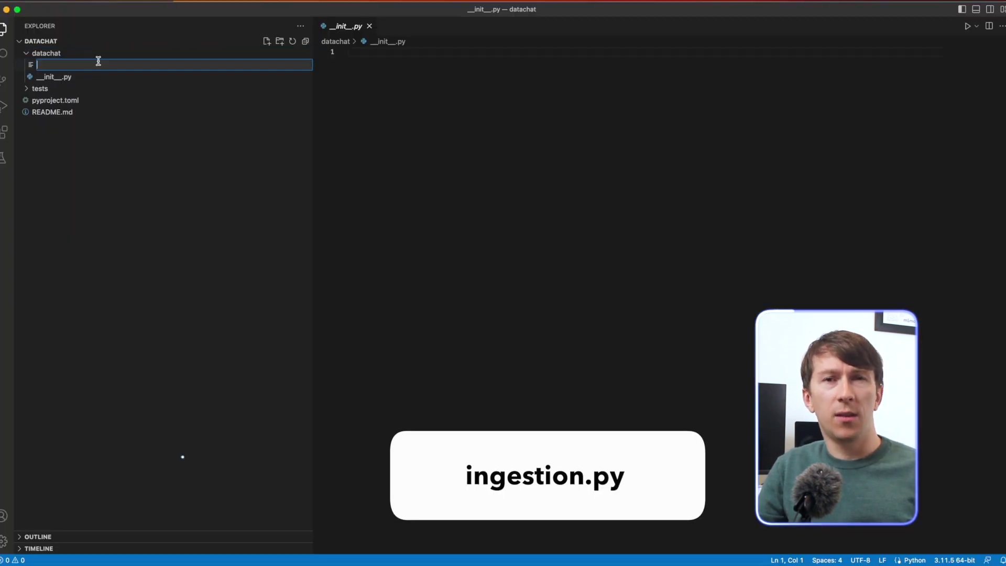
{"action": "type", "text": "py"}
{"action": "key", "text": "Return"}
{"action": "right_click", "coordinate": [64, 51]}
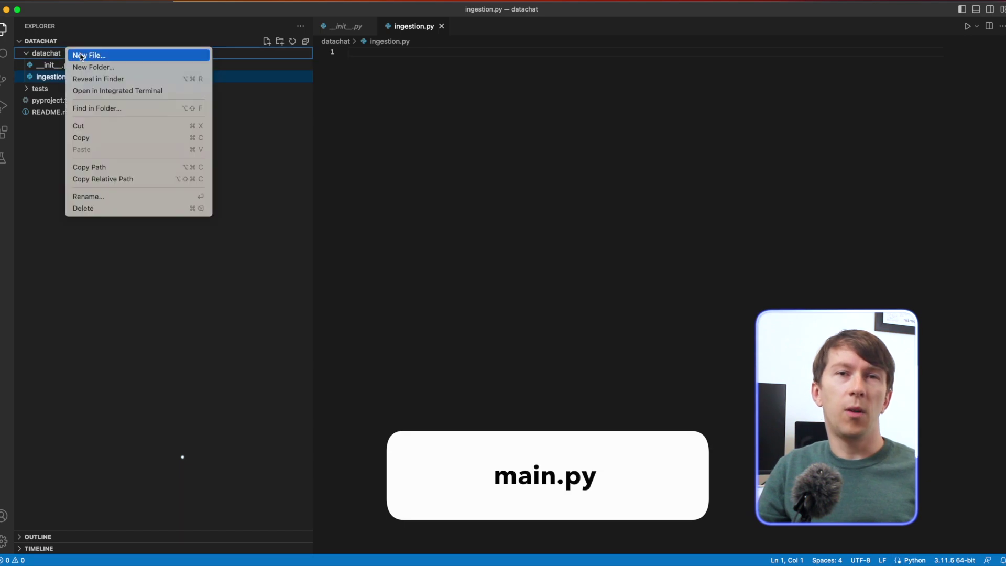
{"action": "left_click", "coordinate": [80, 49]}
{"action": "type", "text": "in.py"}
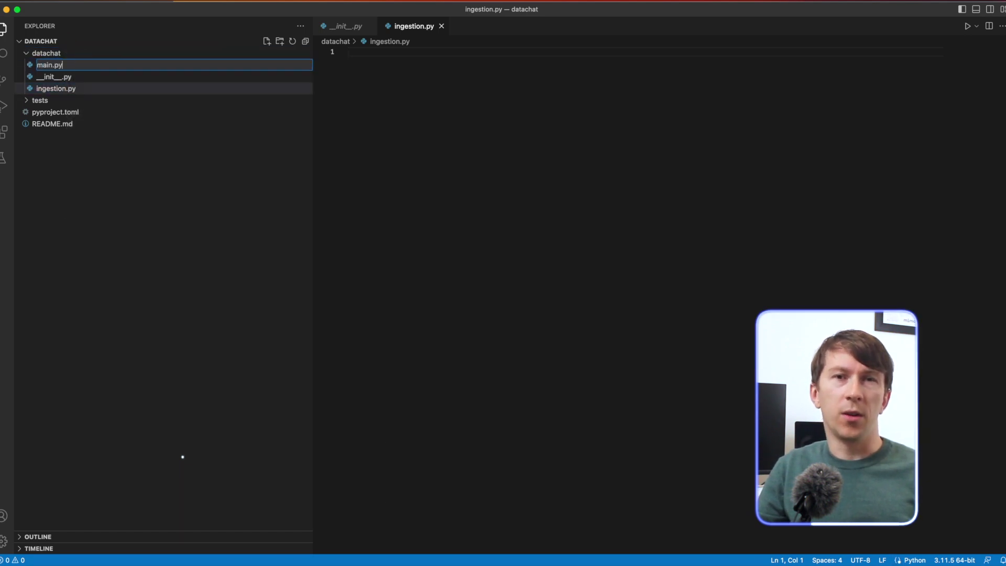
{"action": "key", "text": "Return"}
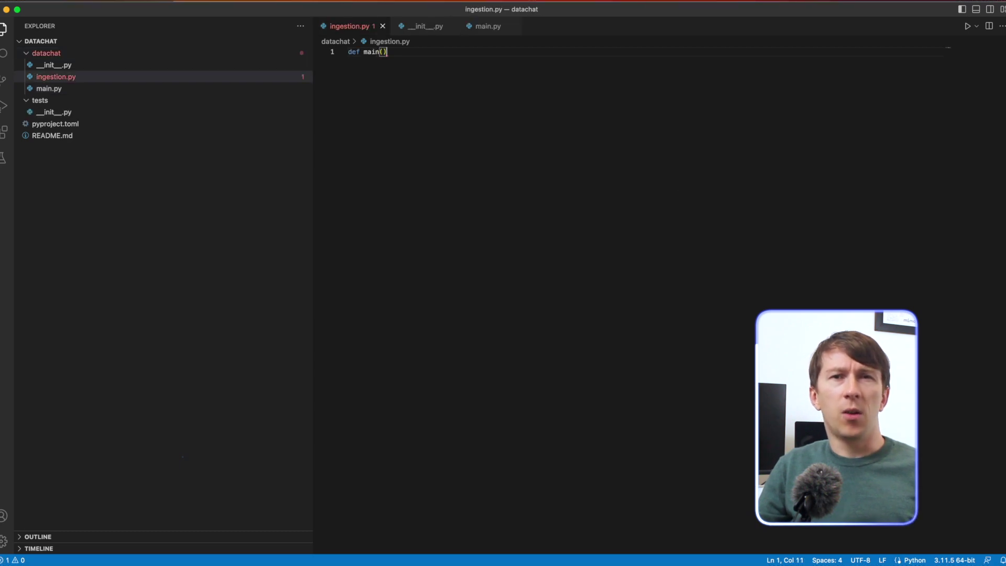
{"action": "type", "text": "print(\""}
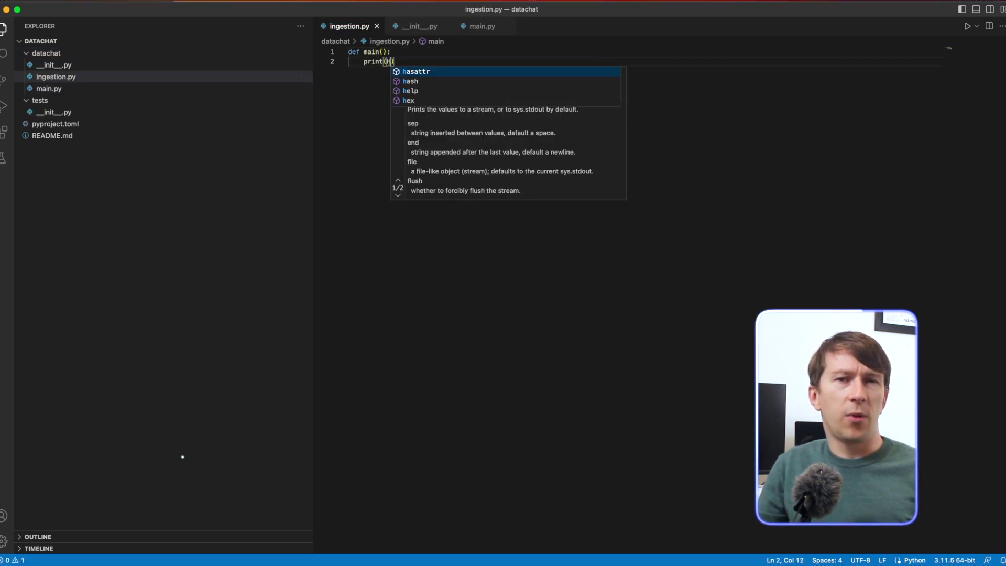
{"action": "type", "text": "Hello World!"}
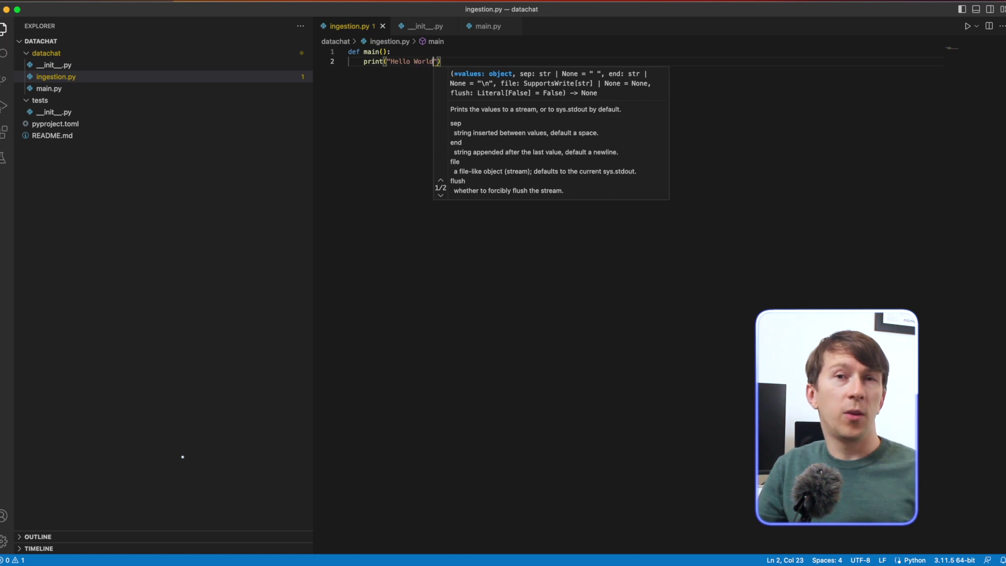
{"action": "left_click", "coordinate": [968, 25]}
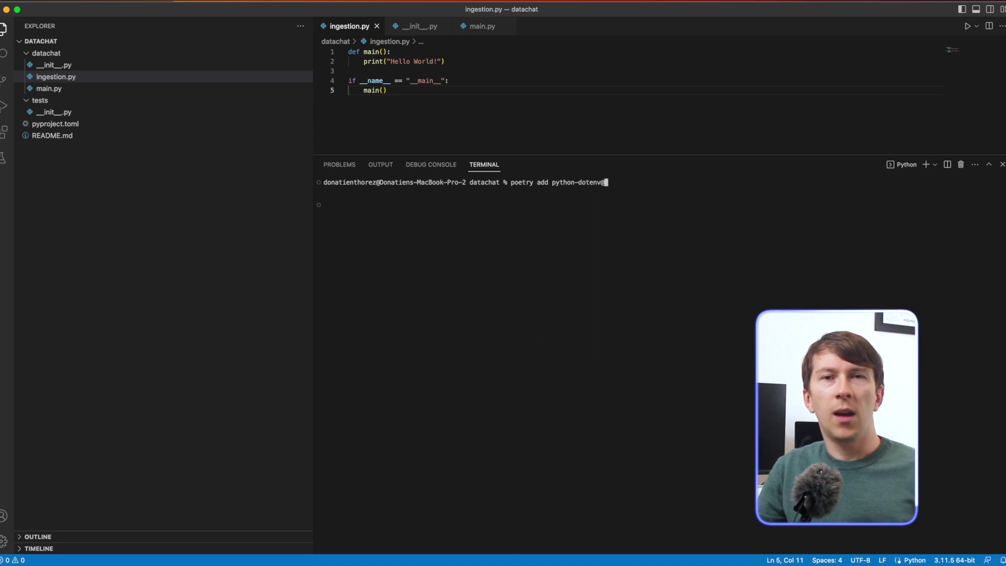
{"action": "type", "text": "^1.0."}
Run poetry add python-dotenv@^1.0.0, creating the virtual environment and poetry.lock.
{"action": "key", "text": "Return"}
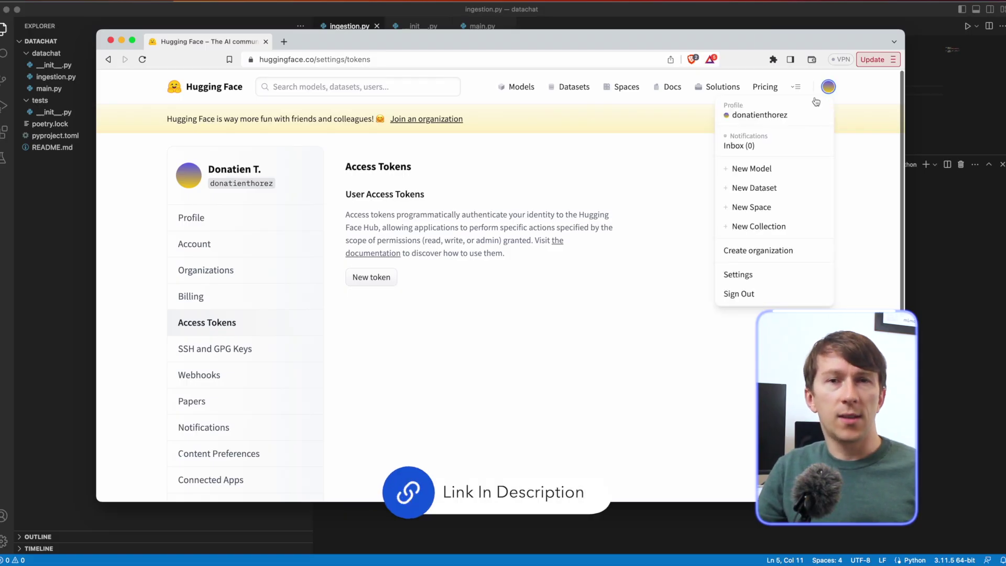
Generate a read Hugging Face access token named 'Youtube token' under Settings > Access Tokens.
{"action": "left_click", "coordinate": [739, 275]}
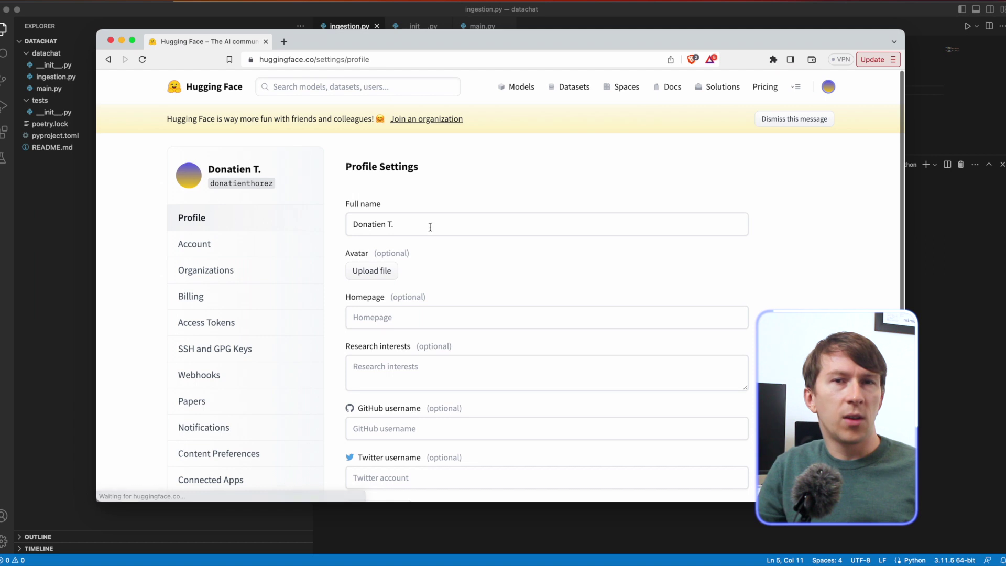
{"action": "scroll", "coordinate": [244, 327], "scroll_direction": "down", "scroll_amount": 2}
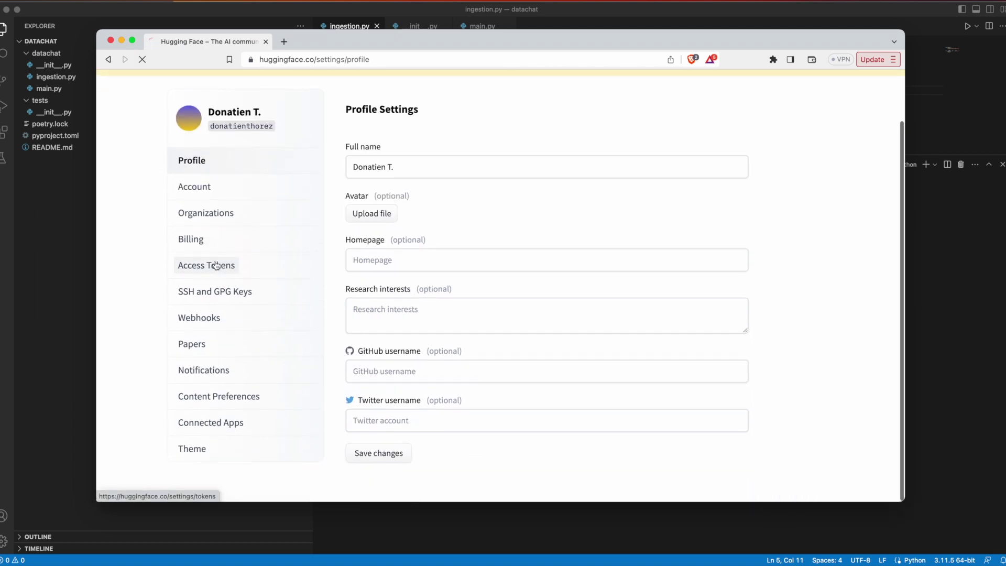
{"action": "left_click", "coordinate": [373, 279]}
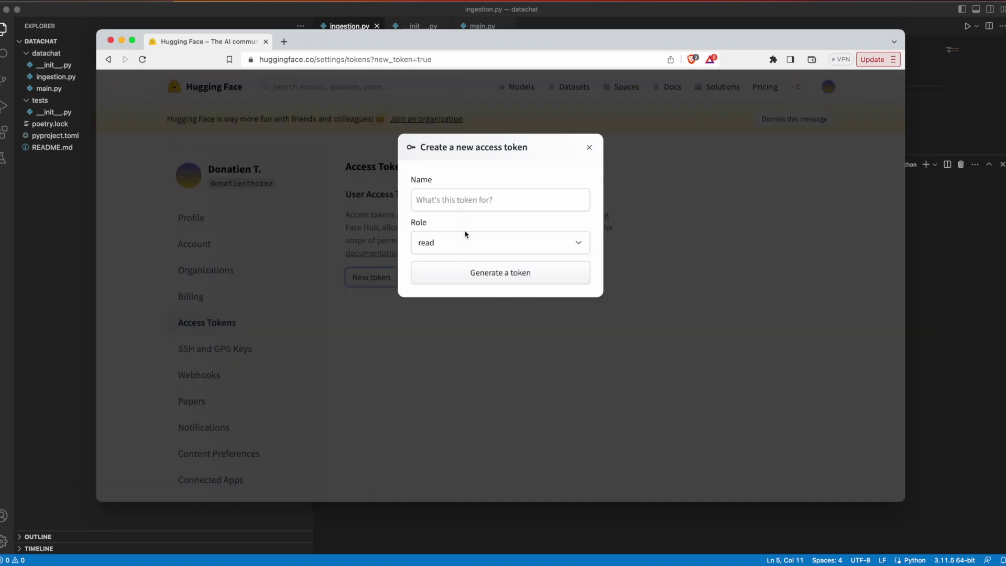
{"action": "left_click", "coordinate": [477, 198]}
{"action": "type", "text": "Youtube token"}
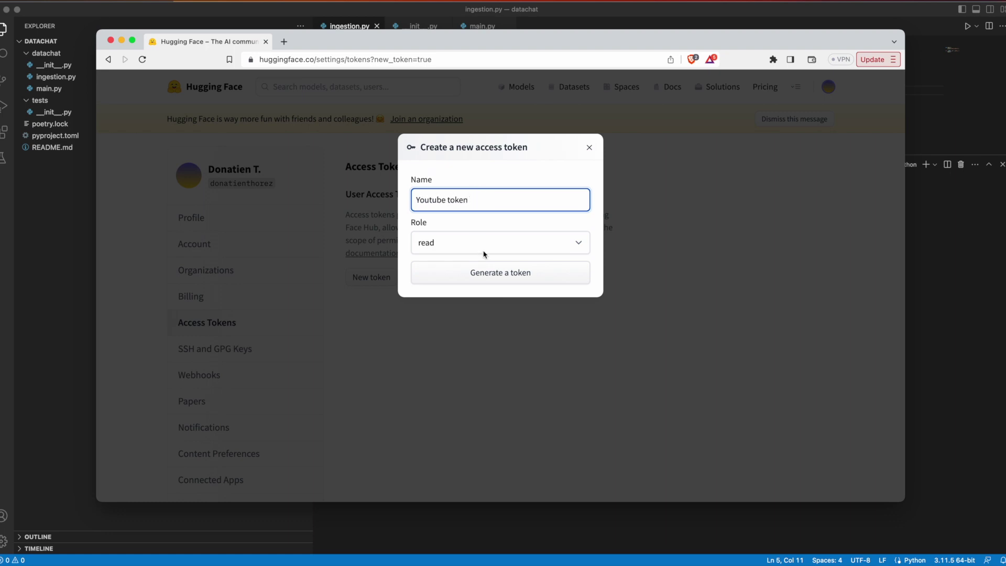
{"action": "left_click", "coordinate": [504, 275]}
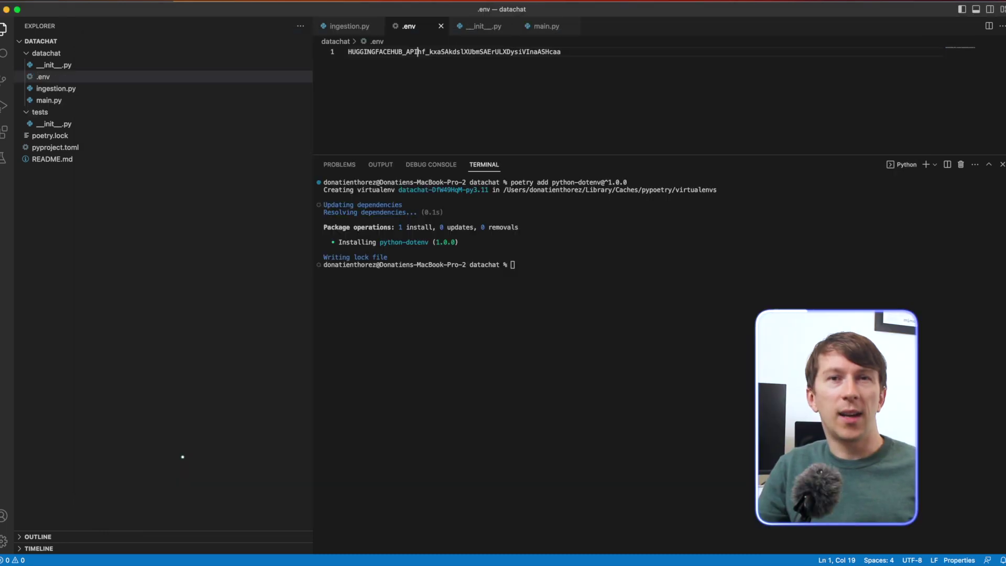
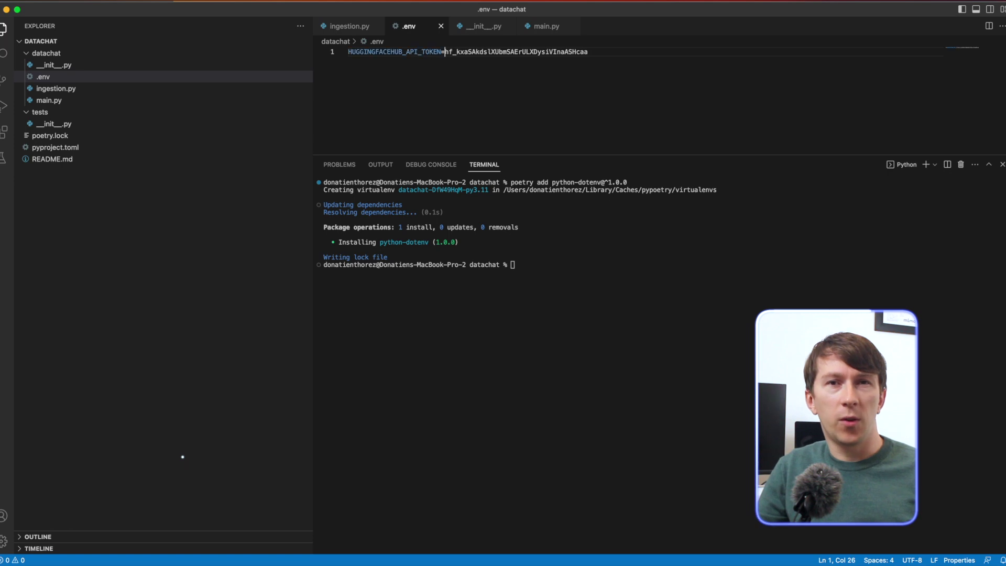
Add load_dotenv() and a print of the os.environ token to ingestion.py.
{"action": "left_click", "coordinate": [348, 27]}
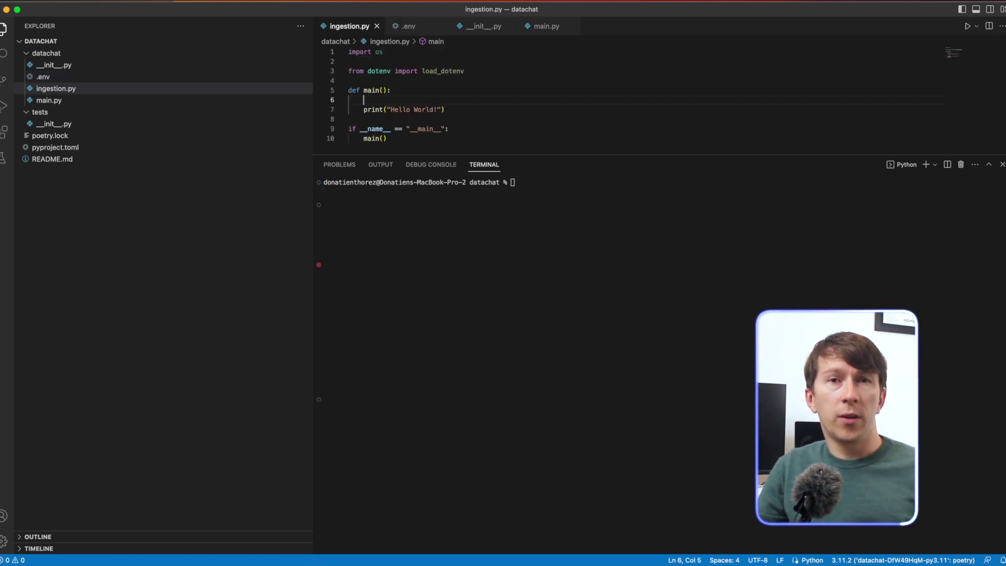
{"action": "type", "text": "load"}
{"action": "key", "text": "Tab"}
{"action": "type", "text": "()"}
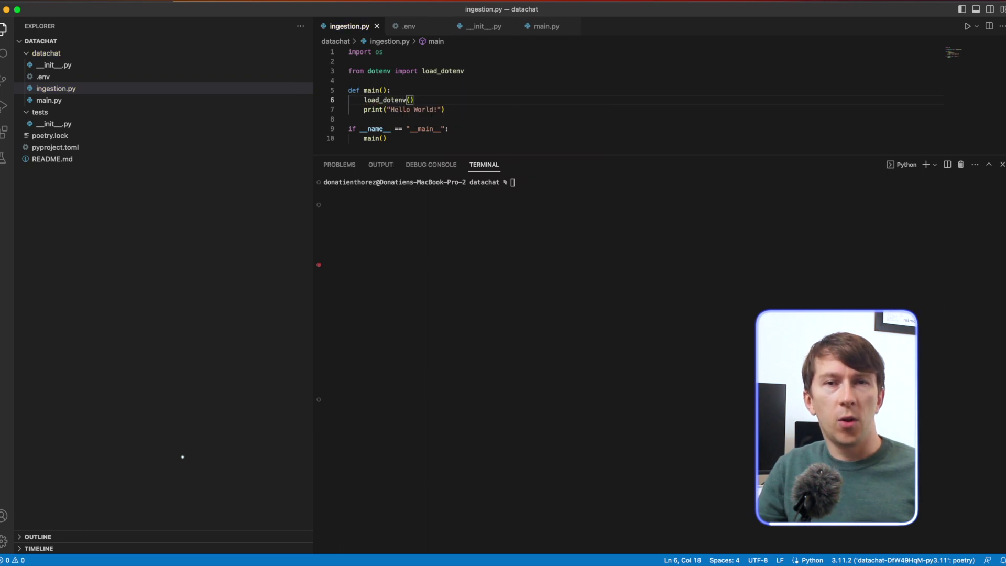
{"action": "key", "text": "Return"}
{"action": "type", "text": "pr"}
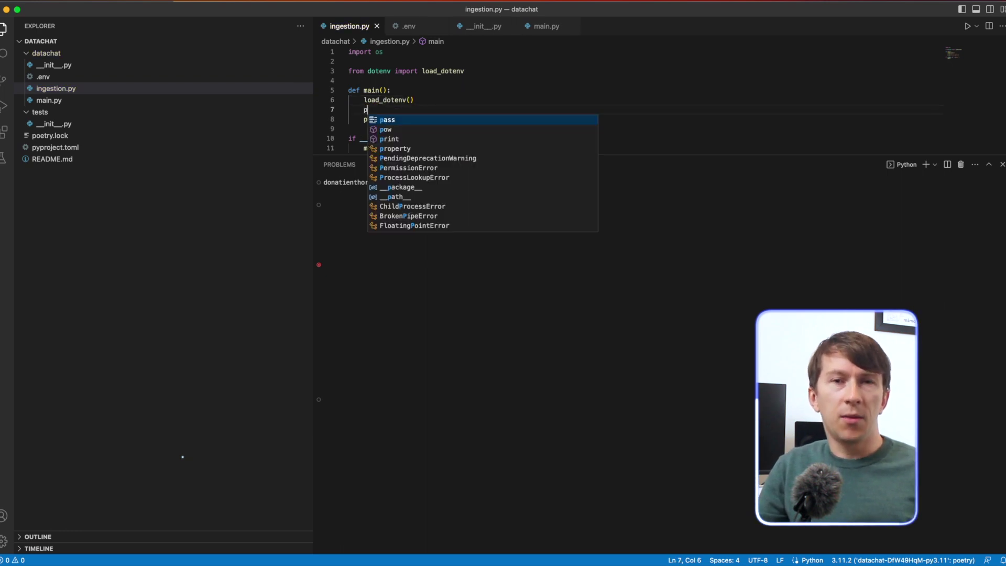
{"action": "key", "text": "Tab"}
{"action": "type", "text": "("}
{"action": "type", "text": "os.envi"}
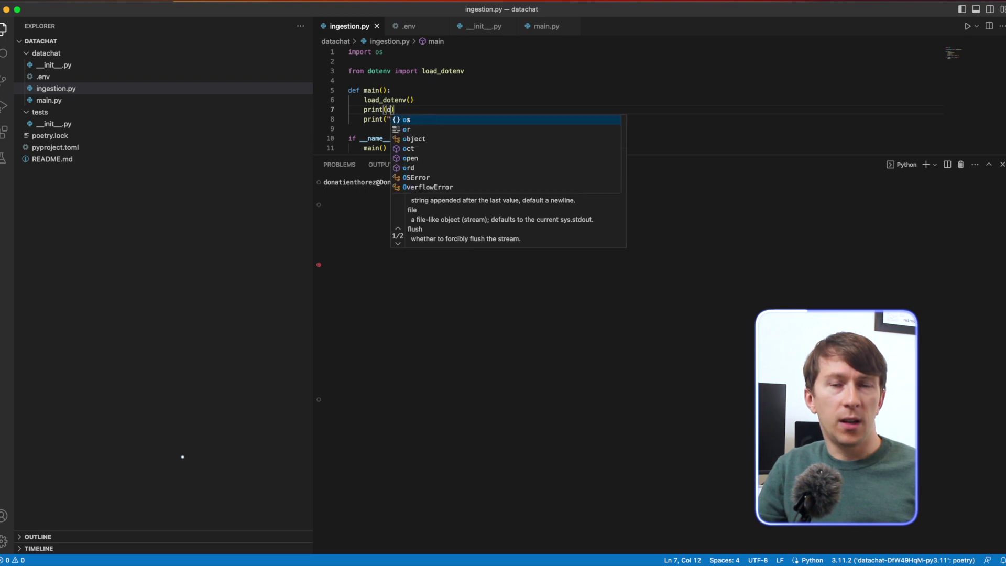
{"action": "key", "text": "Tab"}
{"action": "type", "text": ".get(\"HUGGINGFACEHUB_API_TOKEN"}
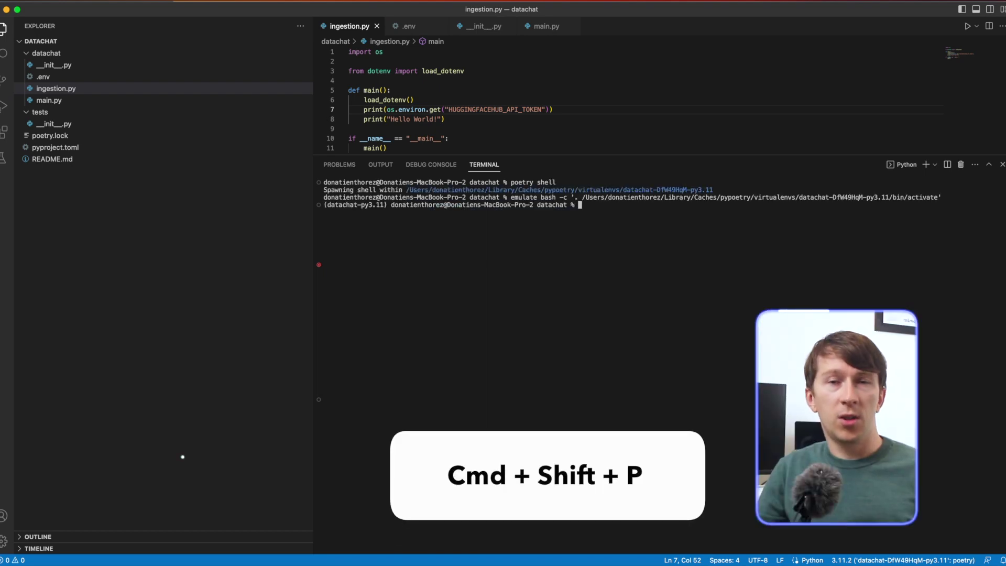
Select the Poetry datachat environment as the Python interpreter and run ingestion.py.
{"action": "key", "text": "ctrl+shift+p"}
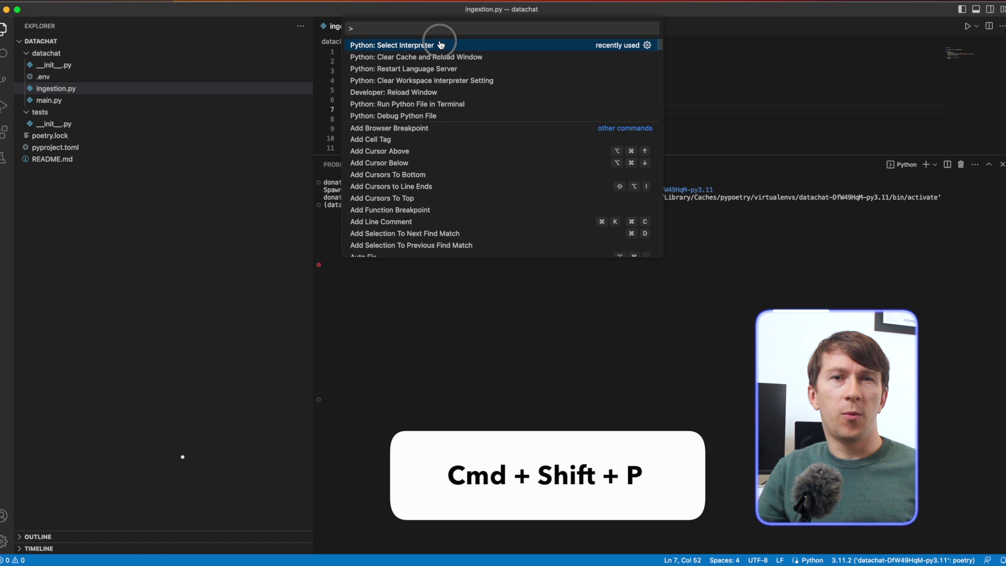
{"action": "key", "text": "Escape"}
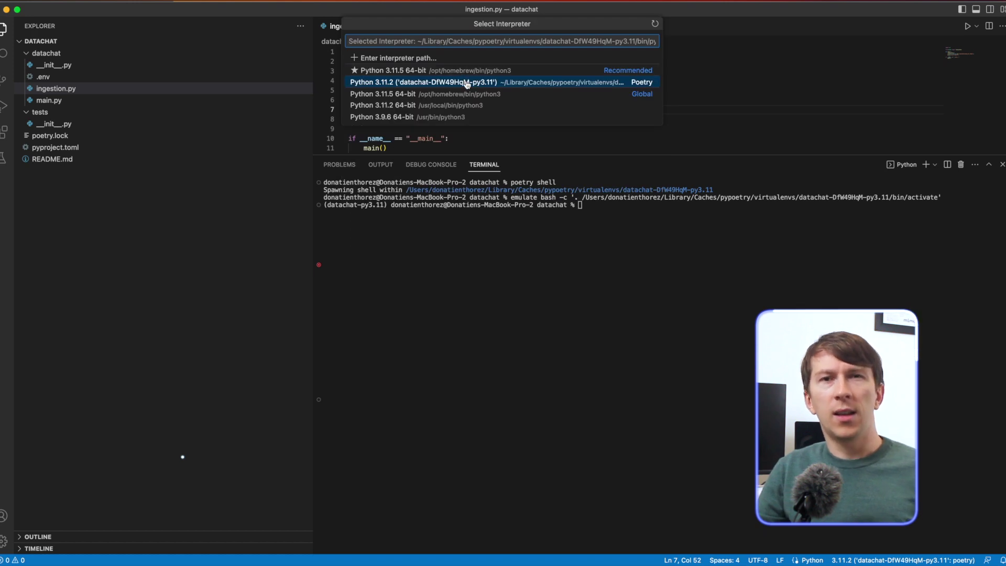
{"action": "left_click", "coordinate": [467, 83]}
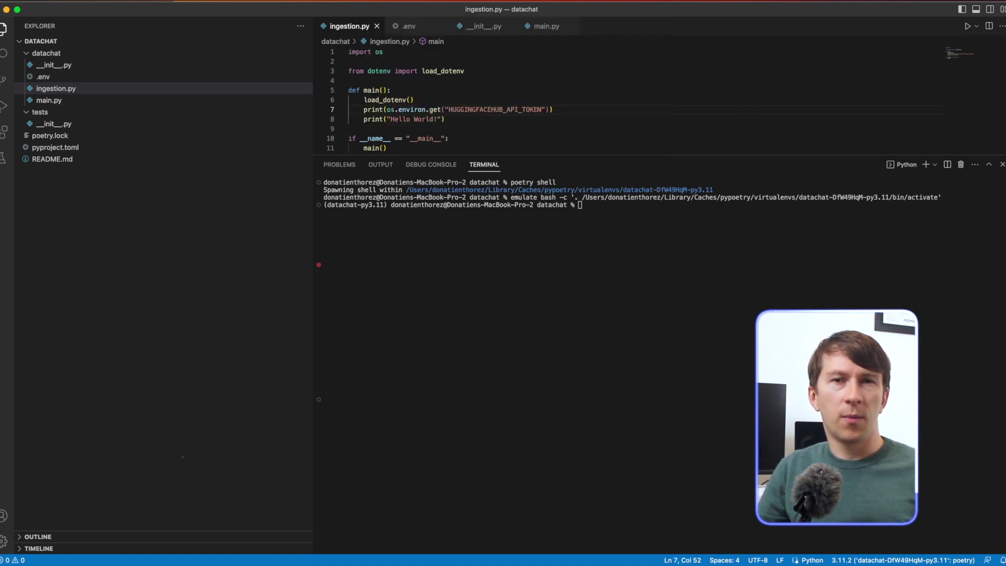
{"action": "left_click", "coordinate": [967, 26]}
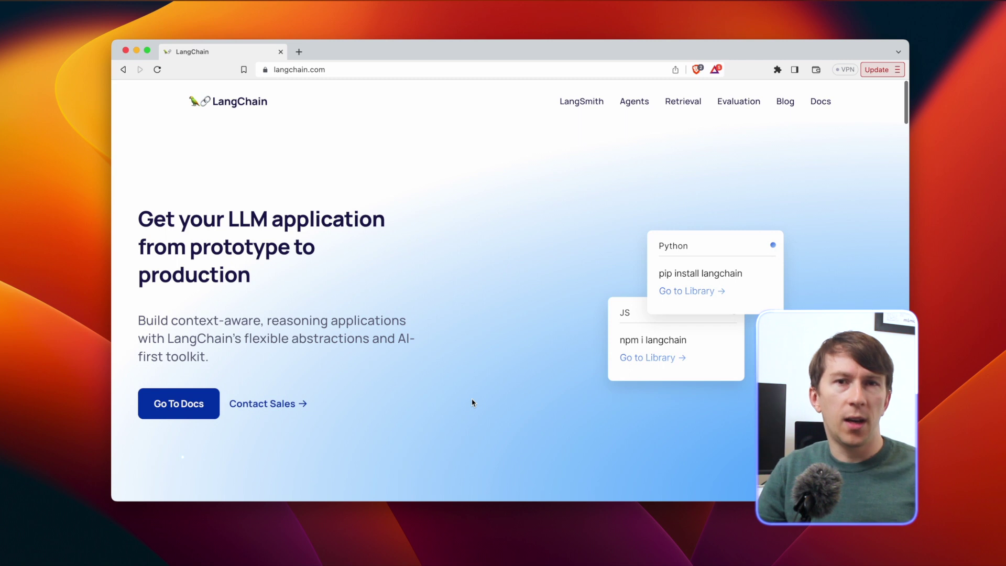
{"action": "scroll", "coordinate": [473, 403], "scroll_direction": "down", "scroll_amount": 5}
{"action": "scroll", "coordinate": [472, 403], "scroll_direction": "down", "scroll_amount": 3}
{"action": "scroll", "coordinate": [473, 403], "scroll_direction": "down", "scroll_amount": 4}
{"action": "scroll", "coordinate": [473, 402], "scroll_direction": "down", "scroll_amount": 2}
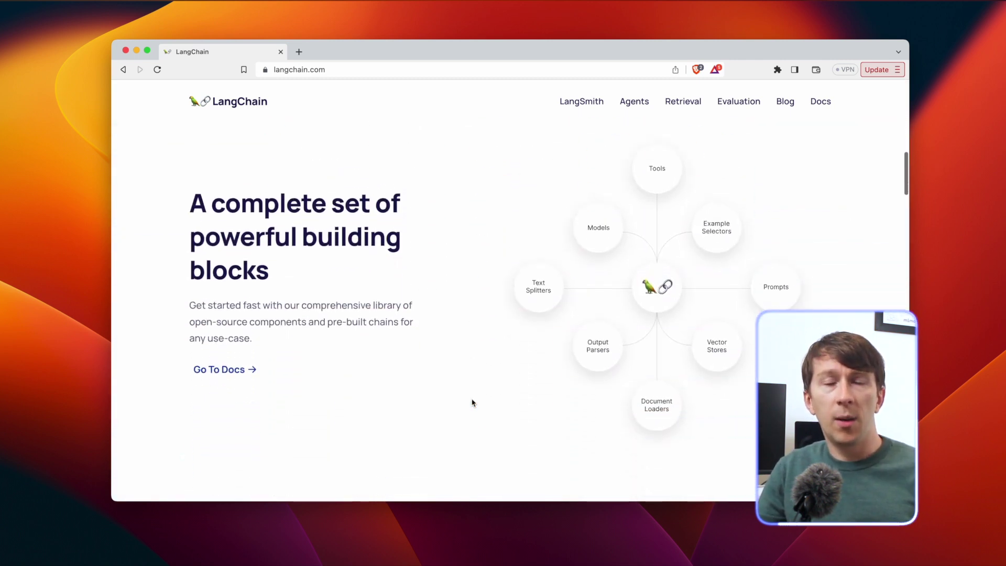
{"action": "scroll", "coordinate": [472, 403], "scroll_direction": "down", "scroll_amount": 2}
{"action": "scroll", "coordinate": [473, 403], "scroll_direction": "down", "scroll_amount": 5}
{"action": "scroll", "coordinate": [472, 402], "scroll_direction": "down", "scroll_amount": 2}
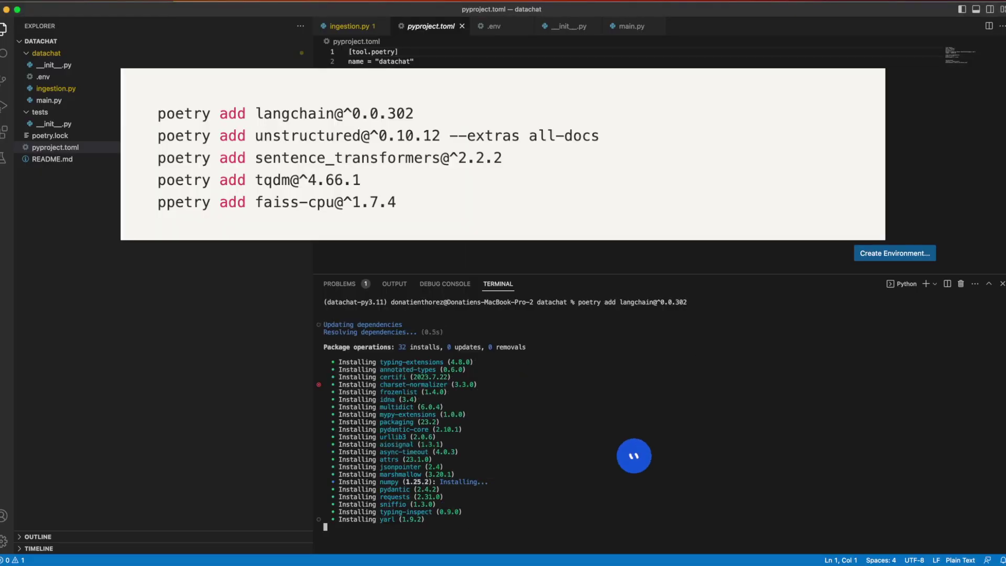
{"action": "type", "text": "poetry add unstructured@^0.10.12 --extras all-docs"}
Run poetry add to install the unstructured package.
{"action": "key", "text": "Return"}
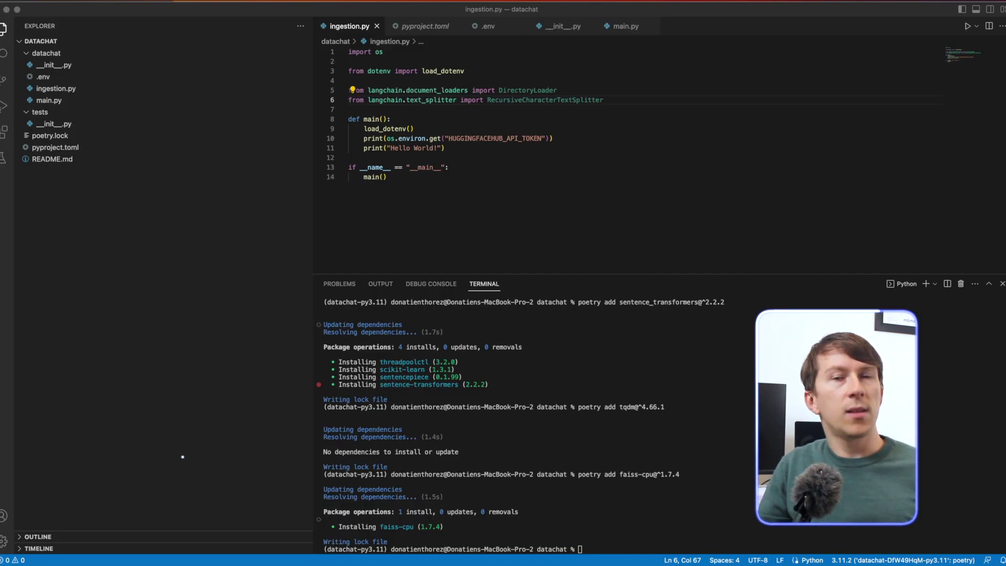
Start the load_and_split_documents function with blank lines above main.
{"action": "key", "text": "Down"}
{"action": "key", "text": "Return"}
{"action": "type", "text": "def load_and_split_documents():"}
{"action": "key", "text": "Return"}
{"action": "key", "text": "BackSpace"}
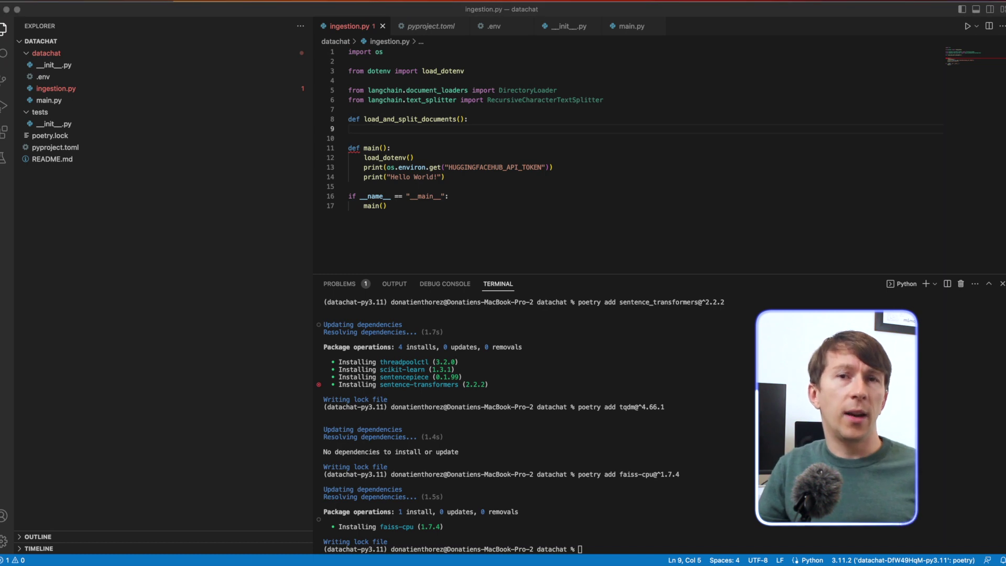
Paste the DirectoryLoader code for ./docs and review its path, glob and progress arguments.
{"action": "left_click", "coordinate": [377, 129]}
{"action": "type", "text": "loader = DirectoryLoader(         path='./docs',         glob=\"**/*\",         show_progress=False,         use_multithreading=True     )"}
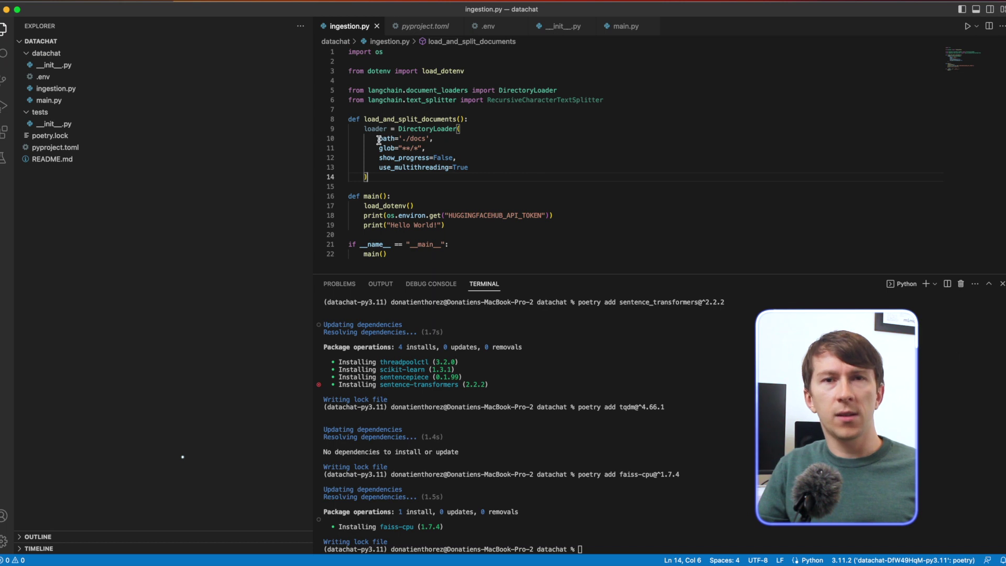
{"action": "double_click", "coordinate": [385, 138]}
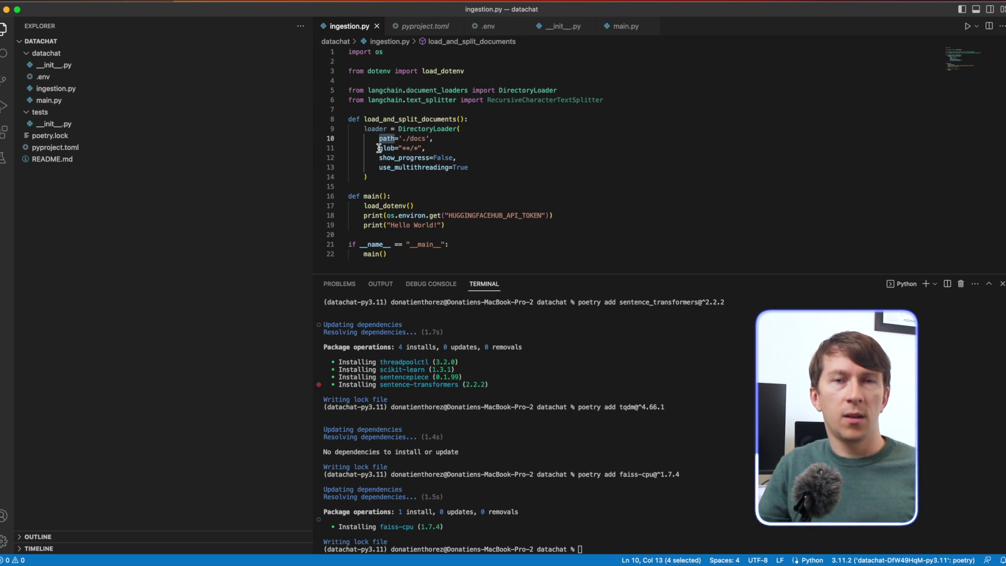
{"action": "double_click", "coordinate": [383, 149]}
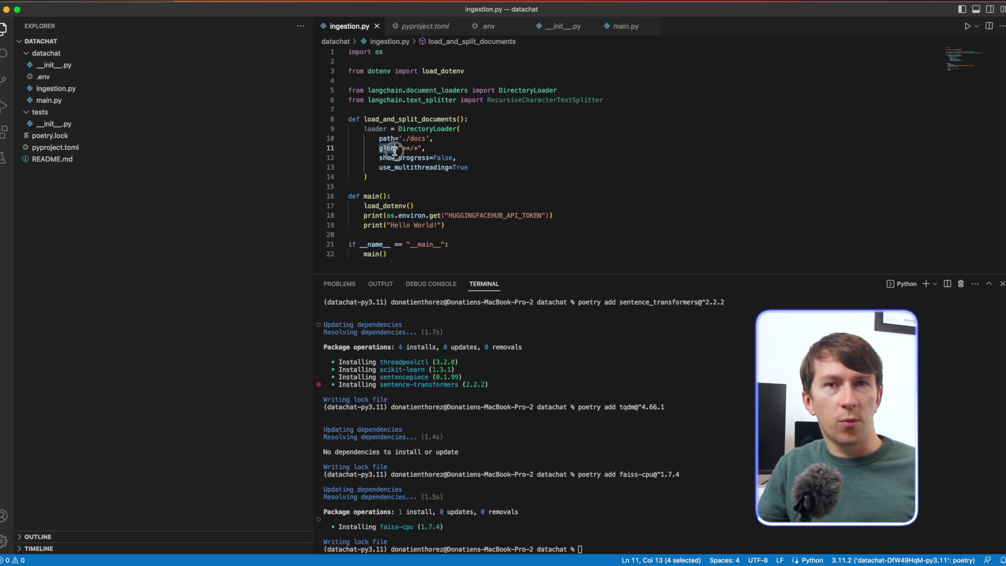
{"action": "double_click", "coordinate": [400, 158]}
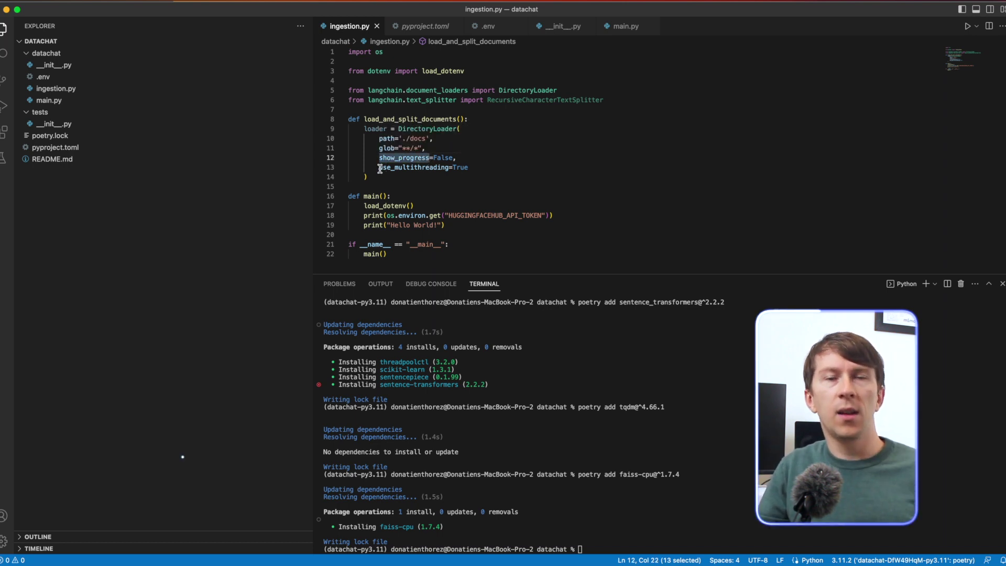
{"action": "left_click_drag", "start_coordinate": [378, 168], "coordinate": [453, 168]}
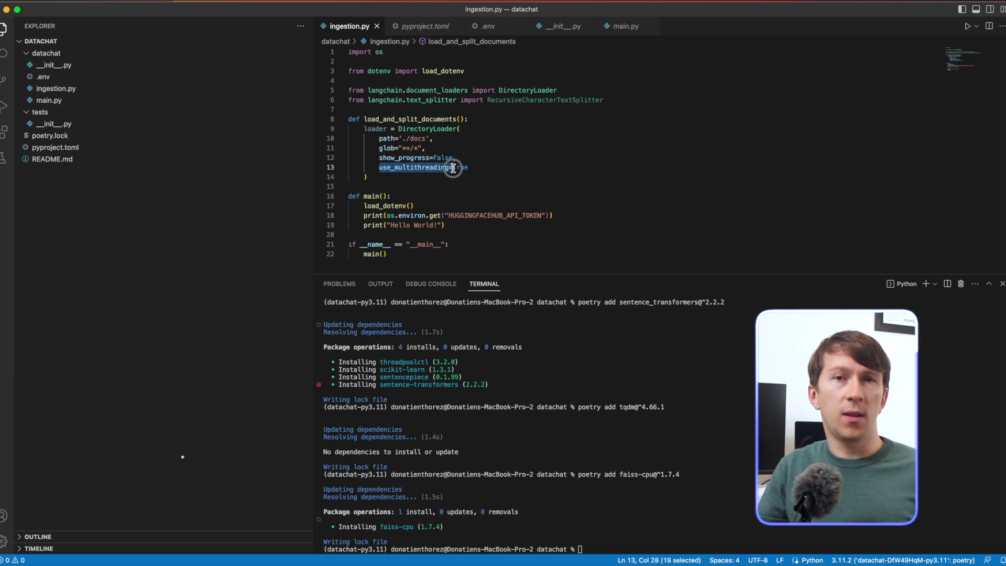
{"action": "left_click", "coordinate": [491, 176]}
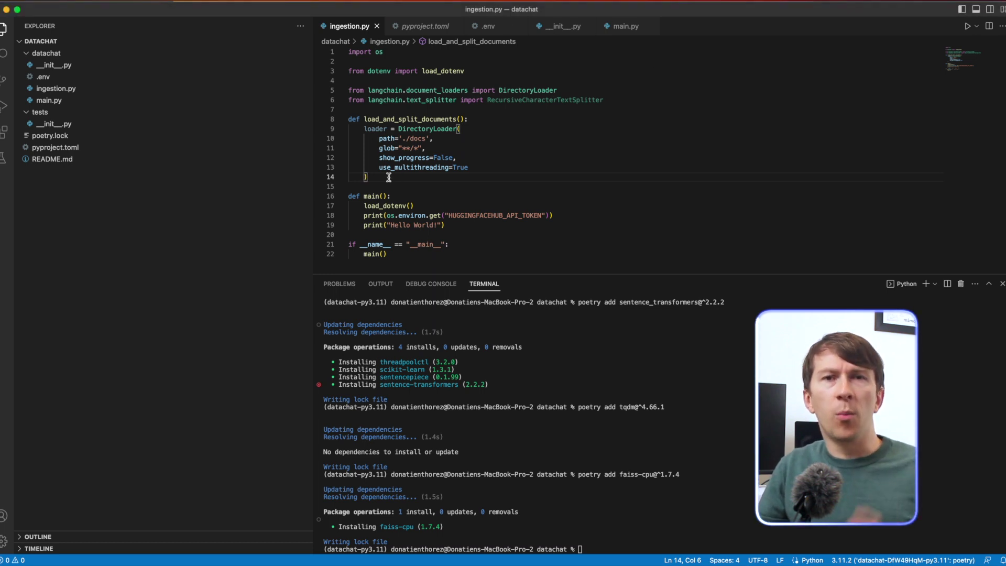
Add the RecursiveCharacterTextSplitter block and give the function chunk_size and chunk_overlap parameters.
{"action": "key", "text": "Return"}
{"action": "key", "text": "Return"}
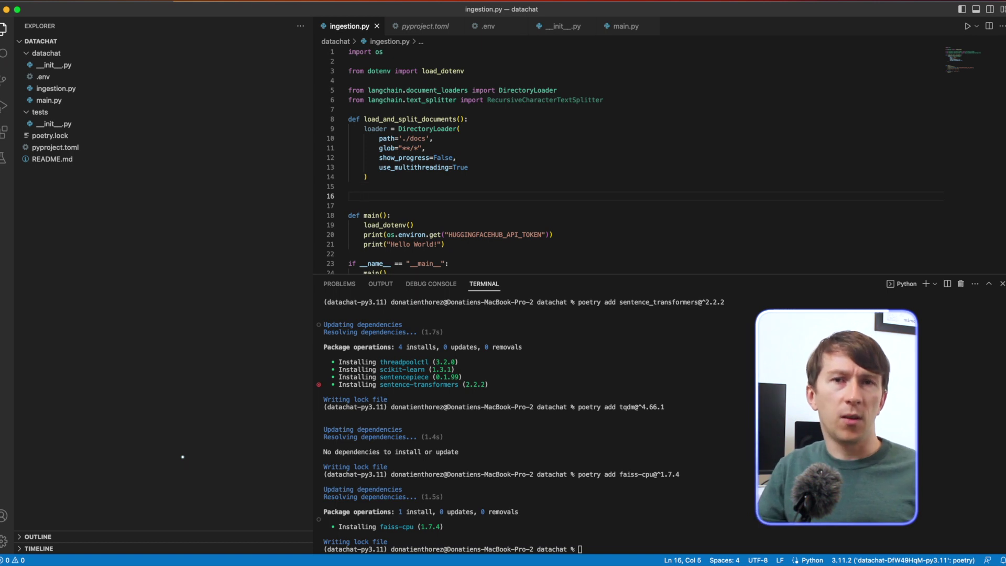
{"action": "type", "text": "text_splitter = RecursiveCharacterTextSplitter(         chunk_size = chunk_size,         chunk_overlap = chunk_overlap,         length_function = len,     )"}
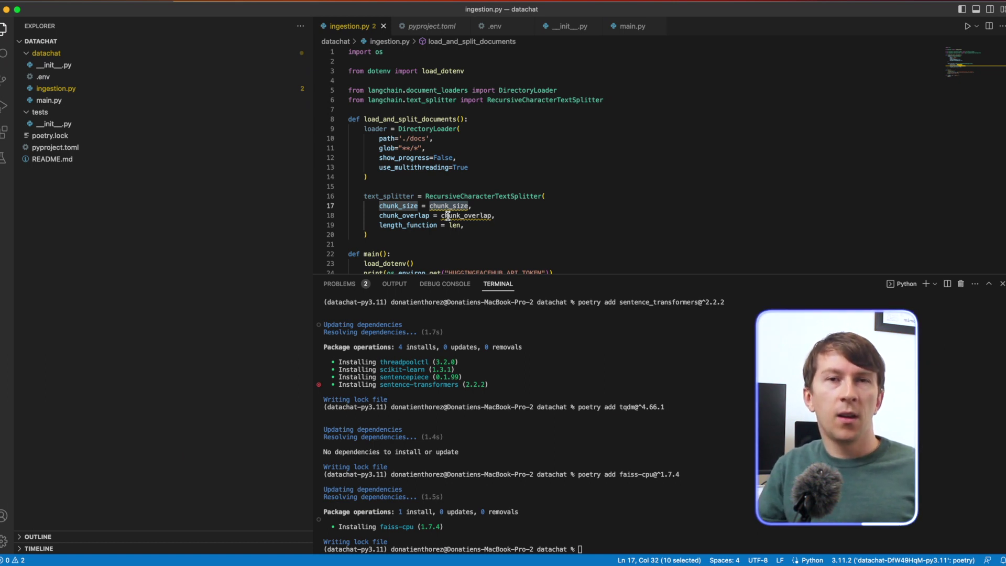
{"action": "left_click_drag", "start_coordinate": [438, 216], "coordinate": [492, 215]}
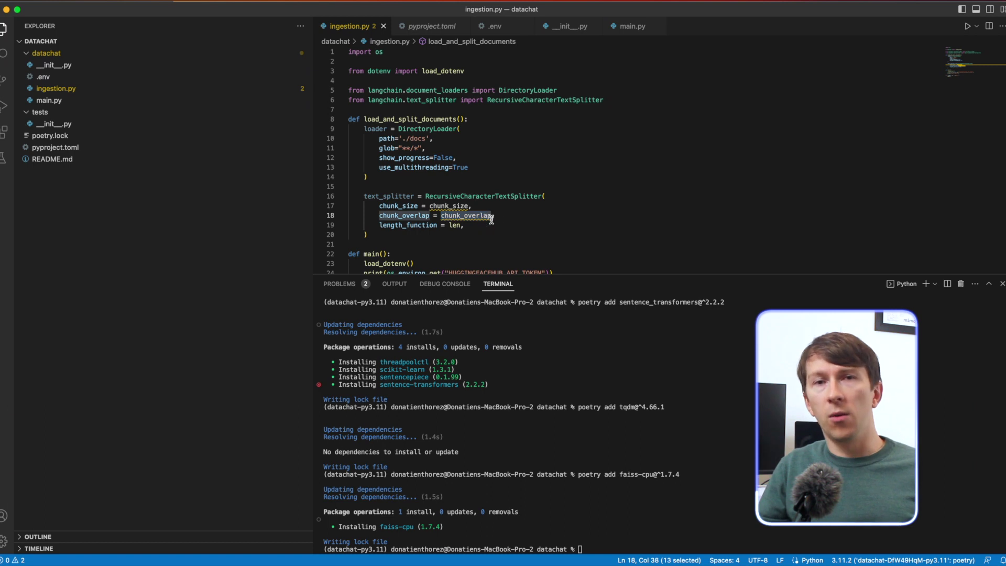
{"action": "left_click", "coordinate": [533, 233]}
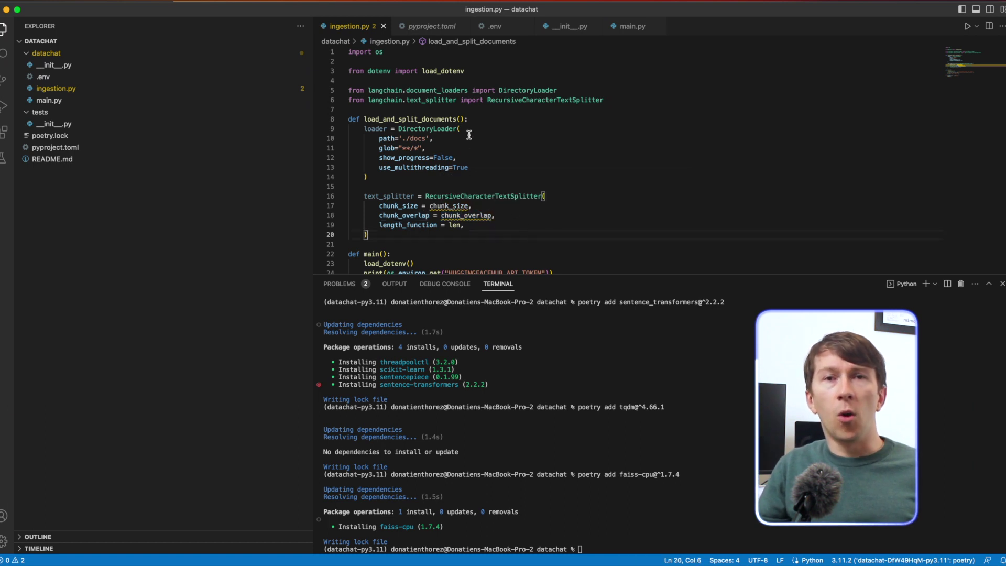
{"action": "left_click", "coordinate": [463, 119]}
{"action": "type", "text": "chunk_size, chunk_overlap"}
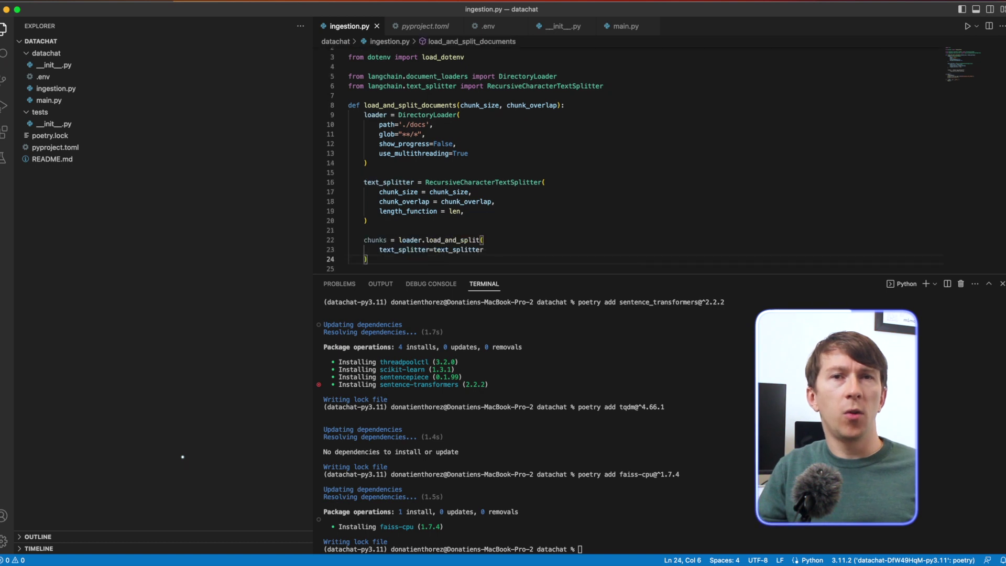
Return the chunks and create HuggingFaceEmbeddings in main, checking the model name.
{"action": "key", "text": "Return"}
{"action": "type", "text": "return chunks"}
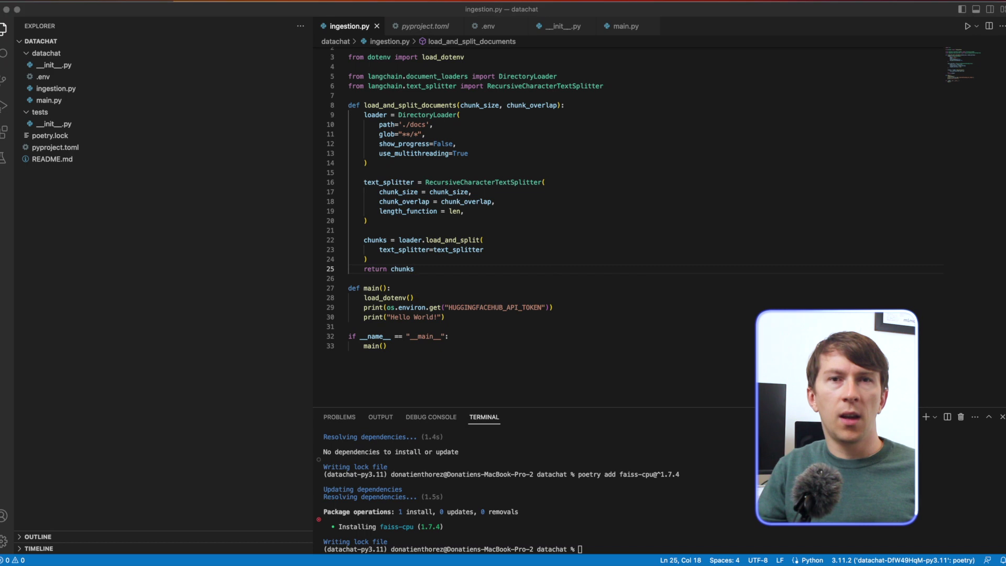
{"action": "key", "text": "Escape"}
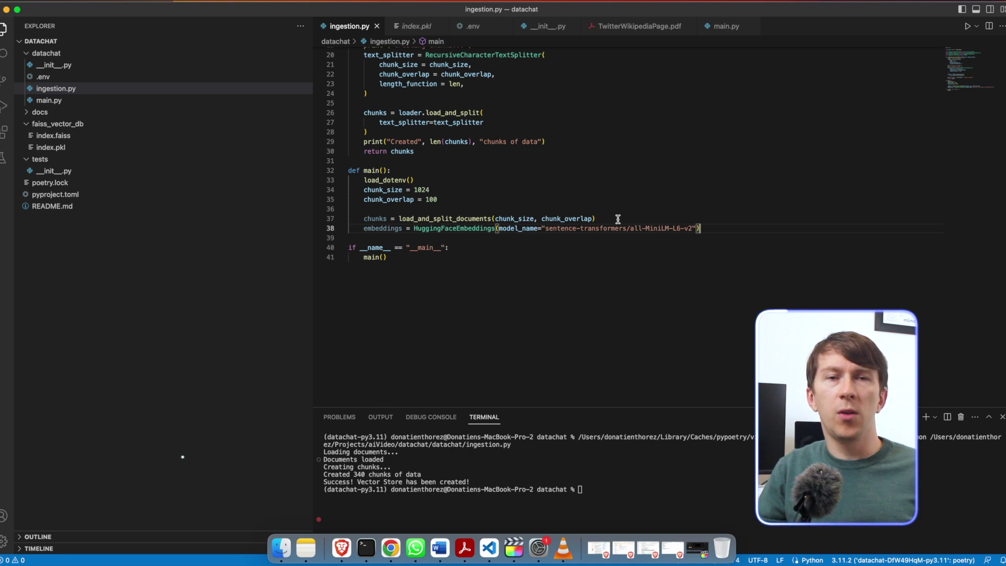
{"action": "left_click_drag", "start_coordinate": [545, 229], "coordinate": [693, 228]}
{"action": "key", "text": "super+Tab"}
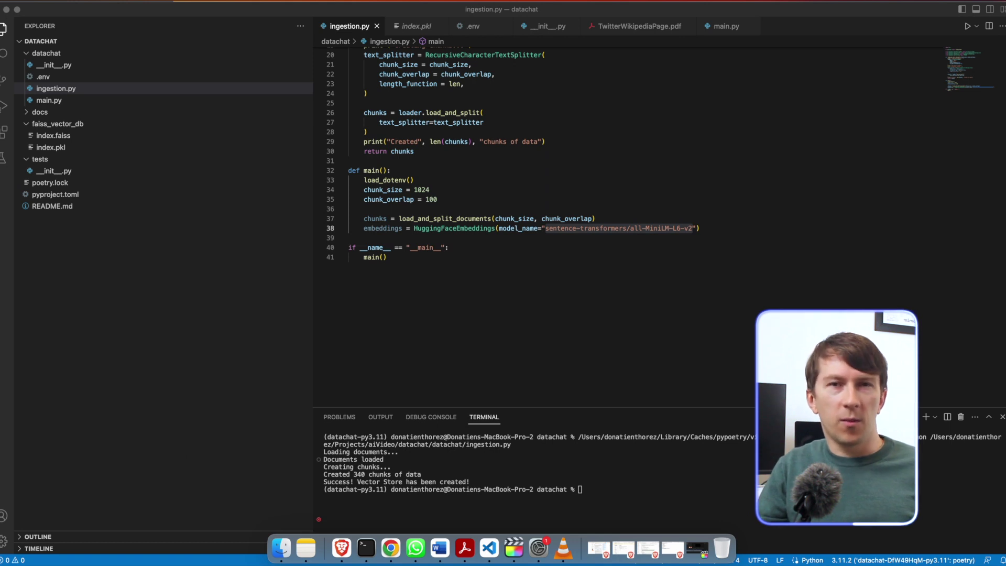
Add the FAISS.from_documents line that builds the vector store from chunks.
{"action": "left_click", "coordinate": [732, 228]}
{"action": "key", "text": "Return"}
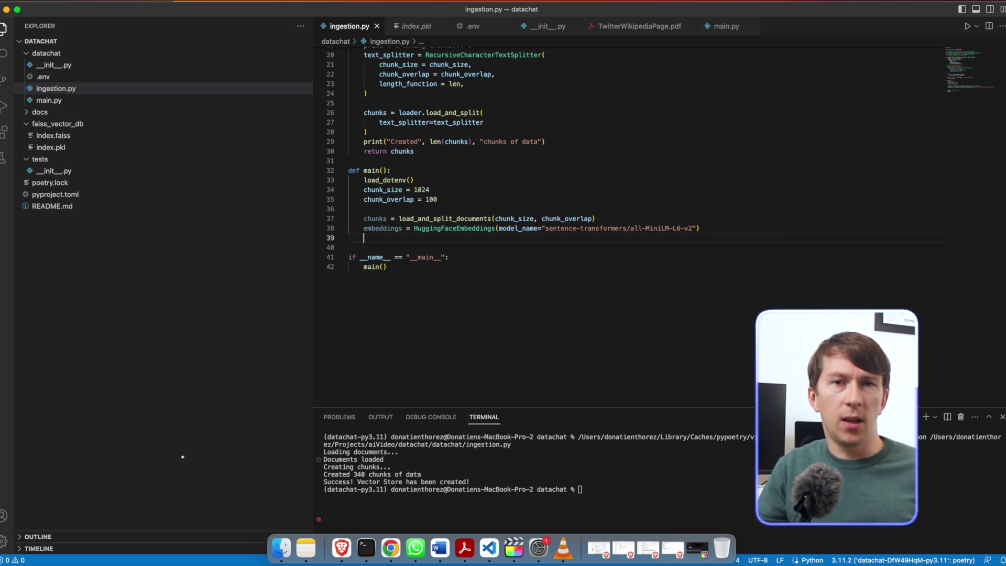
{"action": "type", "text": "vectorstore = FAISS.from_documents(documents = chunks, embedding=embeddings)"}
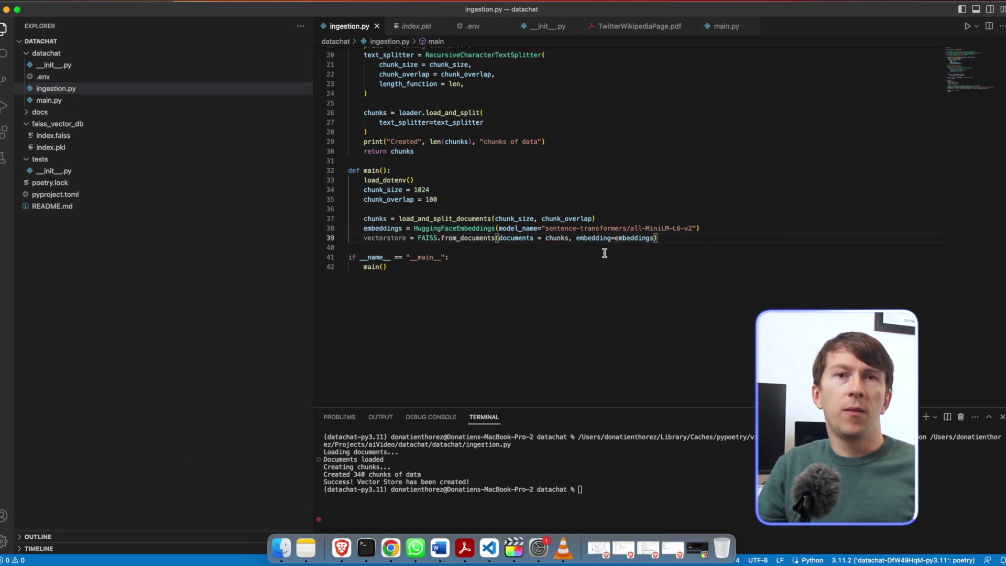
{"action": "left_click_drag", "start_coordinate": [417, 238], "coordinate": [439, 238]}
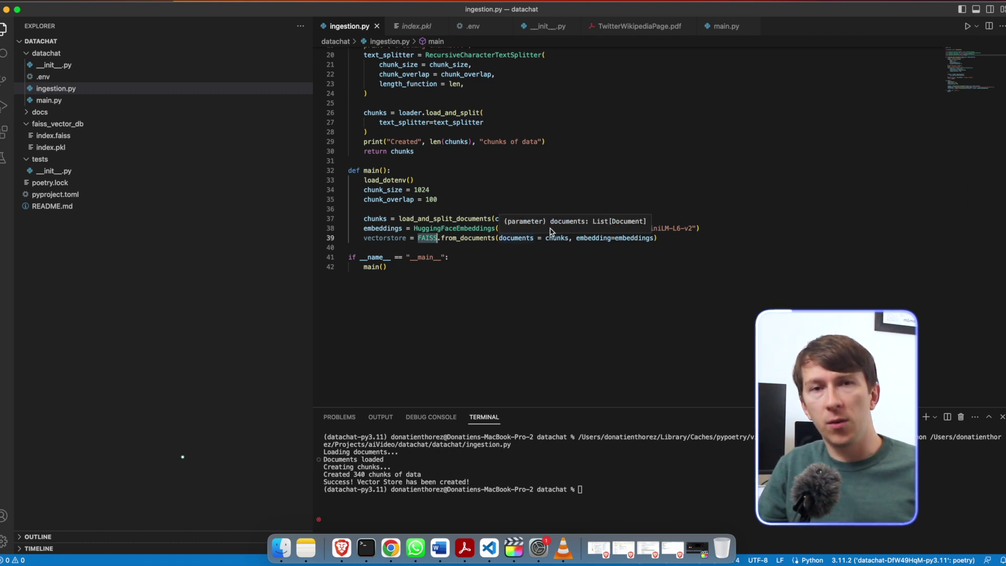
{"action": "left_click_drag", "start_coordinate": [498, 238], "coordinate": [654, 237]}
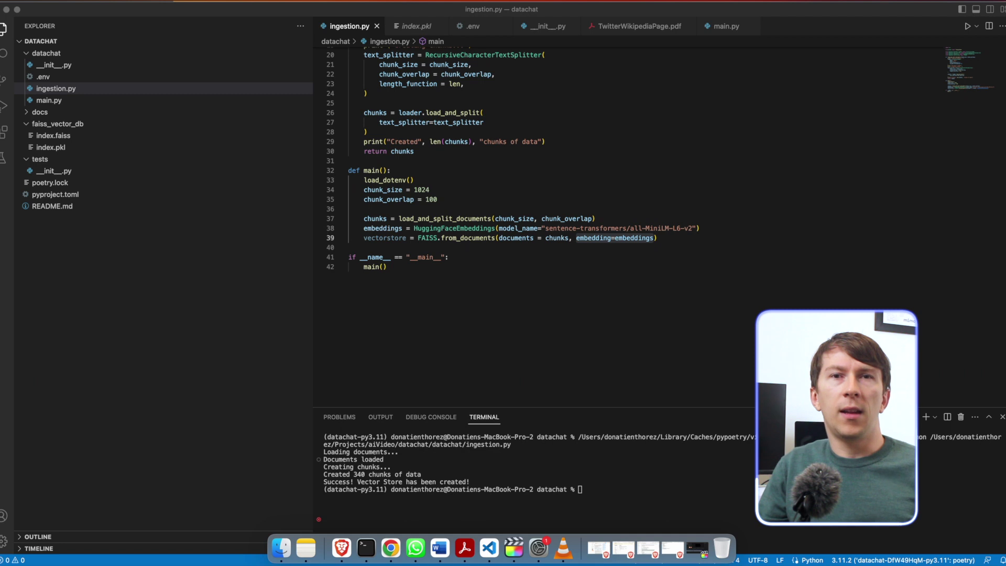
Add vectorstore.save_local('faiss_vector_db') to save the vector store locally.
{"action": "left_click", "coordinate": [700, 237]}
{"action": "key", "text": "Return"}
{"action": "type", "text": "vectorstore.save_local(\"faiss_vector_db\")"}
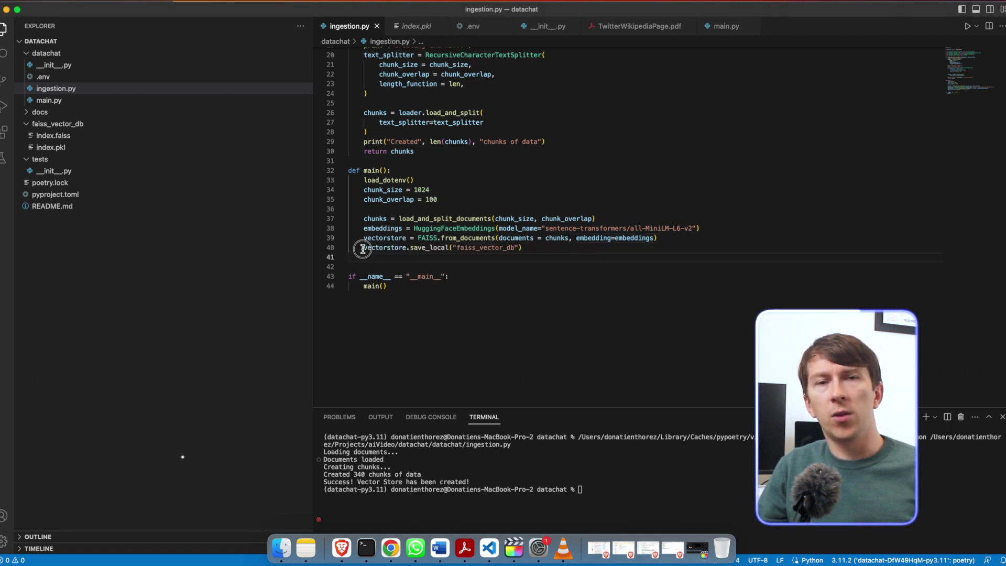
{"action": "left_click_drag", "start_coordinate": [364, 247], "coordinate": [523, 248]}
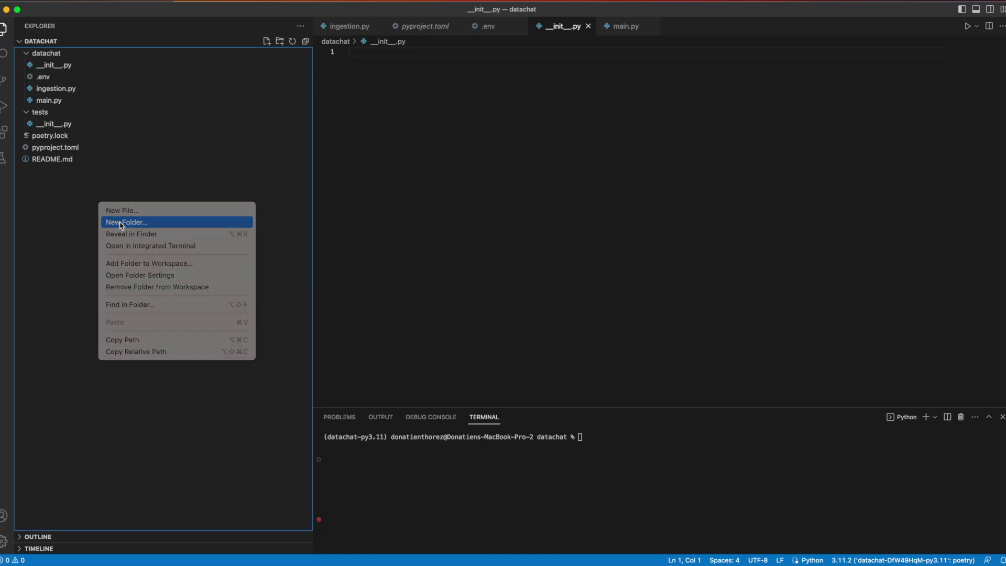
Create the docs folder, add TwitterWikipediaPage.pdf, and open faiss_vector_db/index.faiss.
{"action": "left_click", "coordinate": [119, 226]}
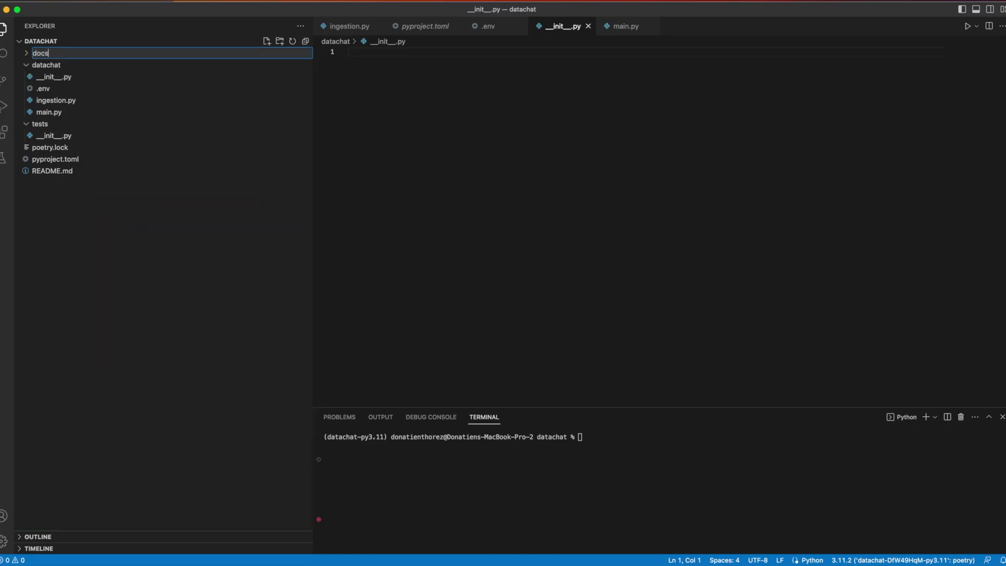
{"action": "key", "text": "Return"}
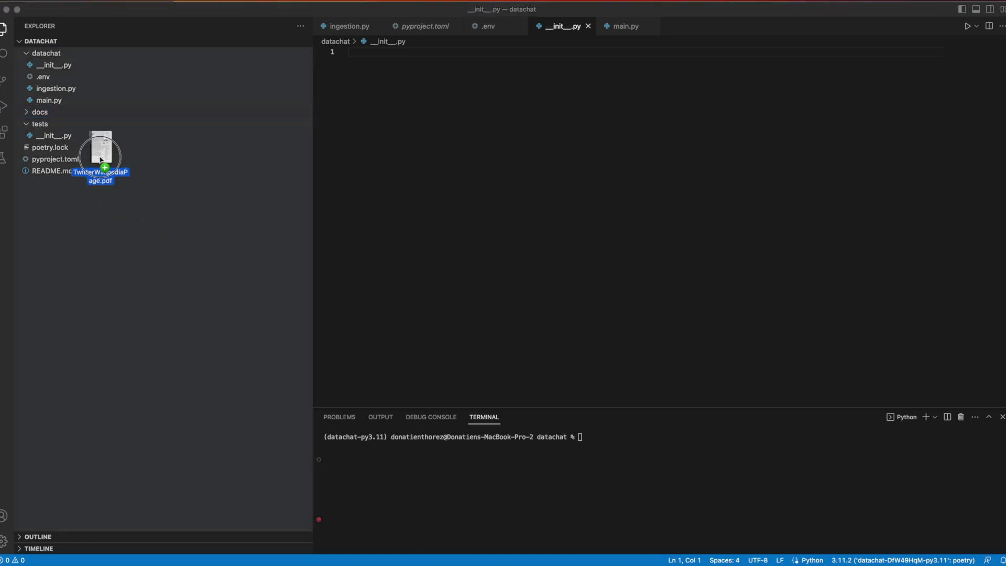
{"action": "left_click_drag", "start_coordinate": [95, 146], "coordinate": [68, 111]}
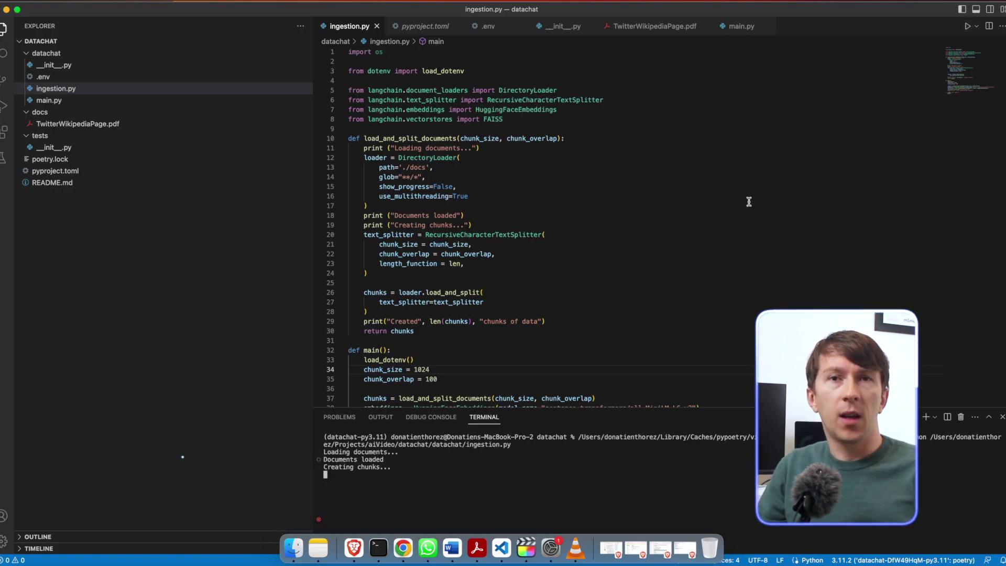
{"action": "scroll", "coordinate": [415, 358], "scroll_direction": "down", "scroll_amount": 9}
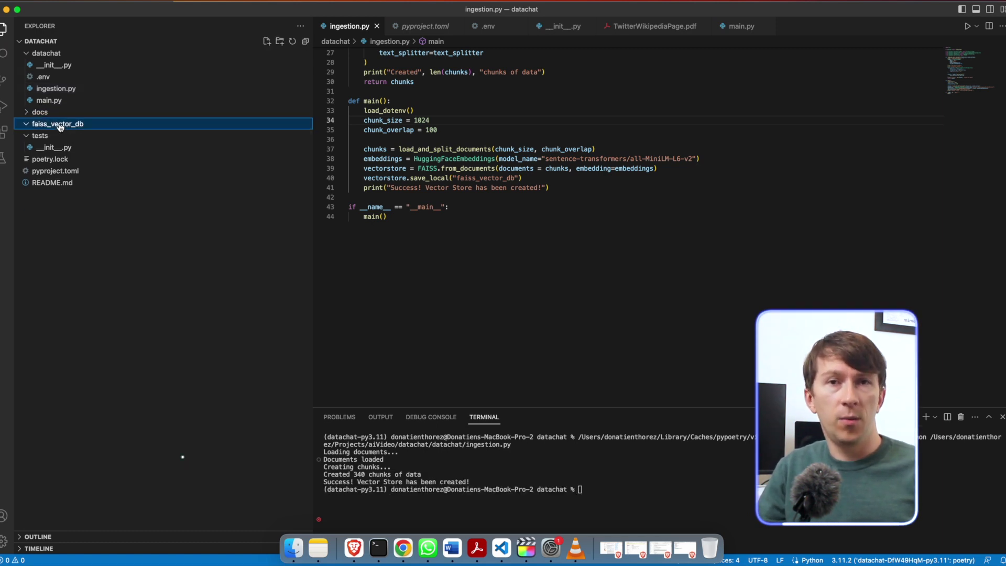
{"action": "left_click", "coordinate": [56, 123]}
{"action": "left_click", "coordinate": [53, 136]}
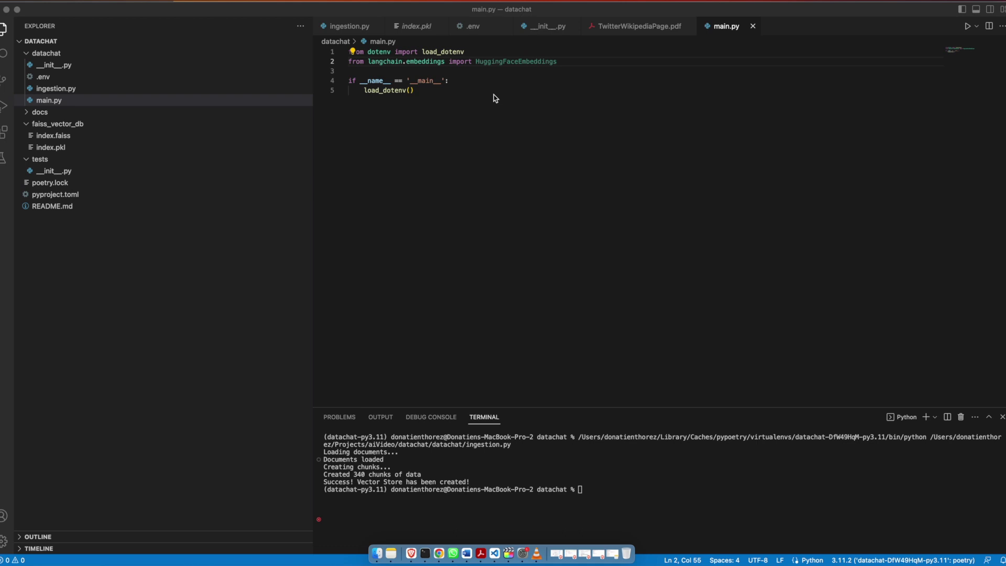
Paste the MiniLM embeddings setup and the FAISS.load_local line below load_dotenv in main.py.
{"action": "left_click", "coordinate": [494, 91]}
{"action": "key", "text": "Return"}
{"action": "type", "text": "embeddings = HuggingFaceEmbeddings(model_name=\"sentence-transformers/all-MiniLM-L6-v2\")"}
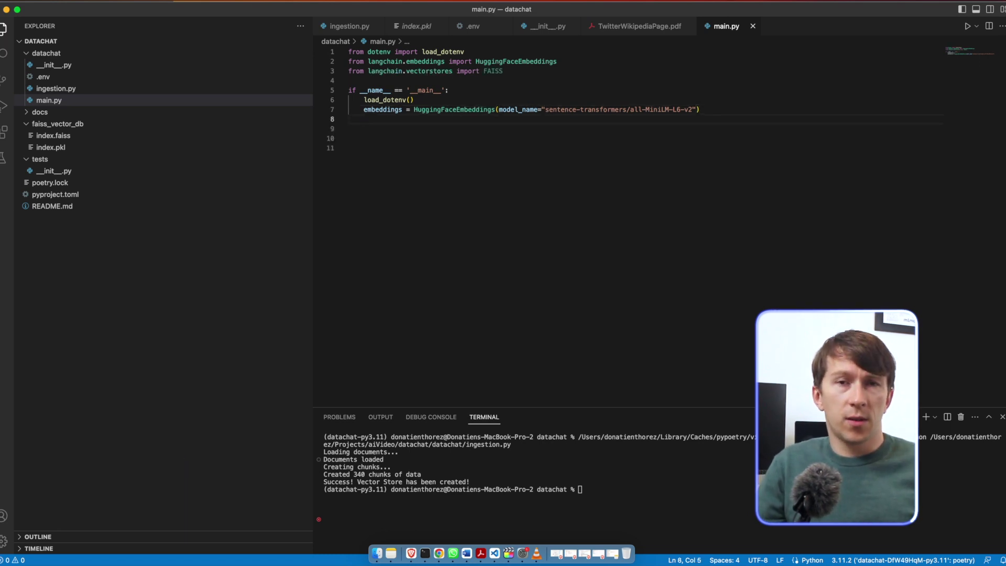
{"action": "type", "text": "vector_store = FAISS.load_local(\"faiss_vector_db\", embeddings= embeddings)"}
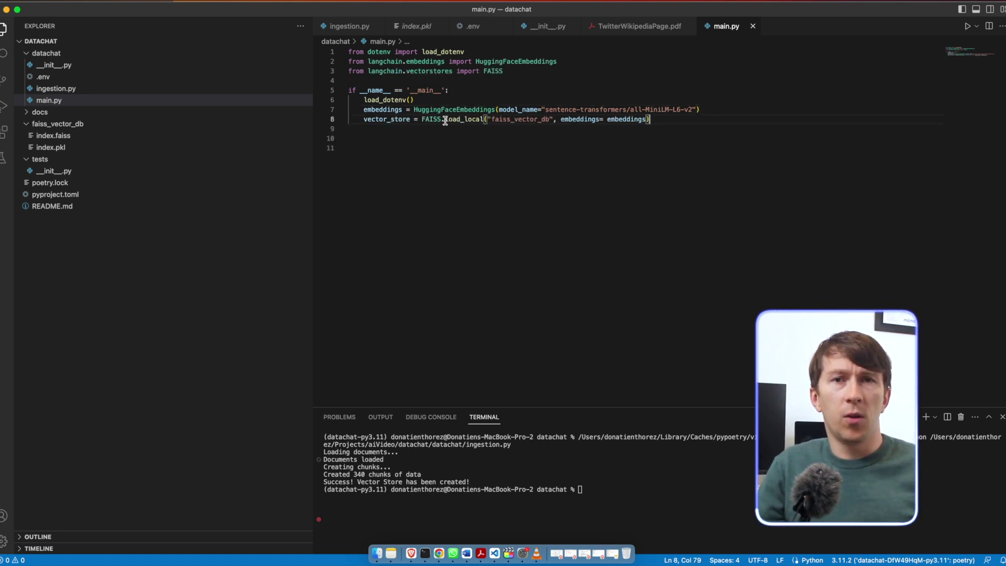
Review the faiss_vector_db folder, falcon-7b-instruct model id, llm definition and max_new_tokens value.
{"action": "left_click", "coordinate": [464, 120]}
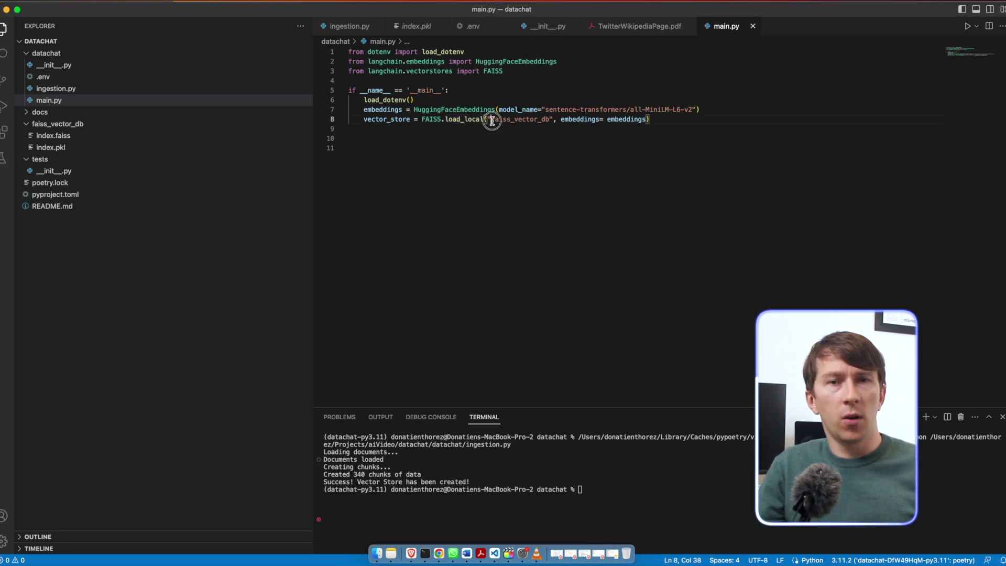
{"action": "left_click_drag", "start_coordinate": [491, 120], "coordinate": [549, 120]}
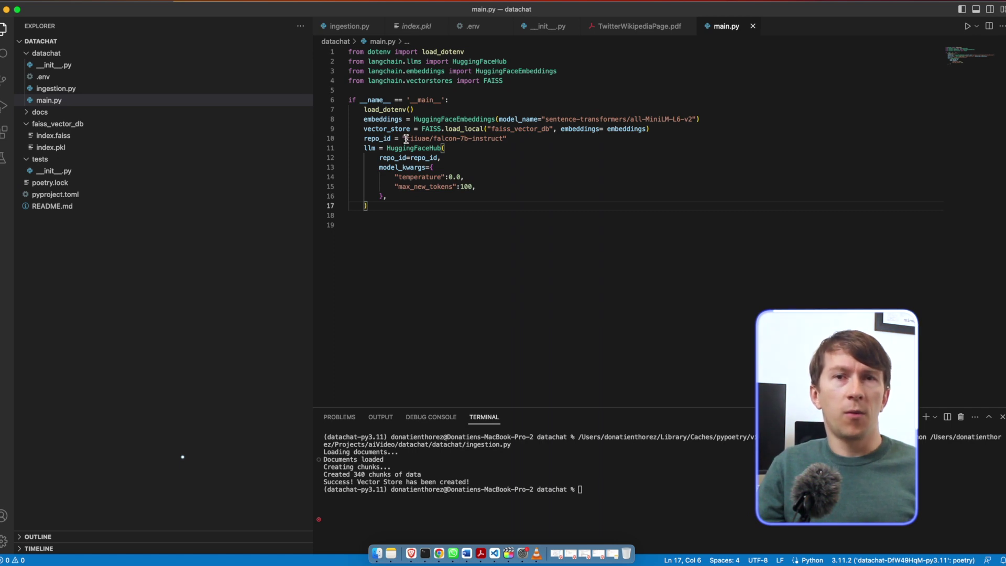
{"action": "left_click_drag", "start_coordinate": [405, 138], "coordinate": [503, 139]}
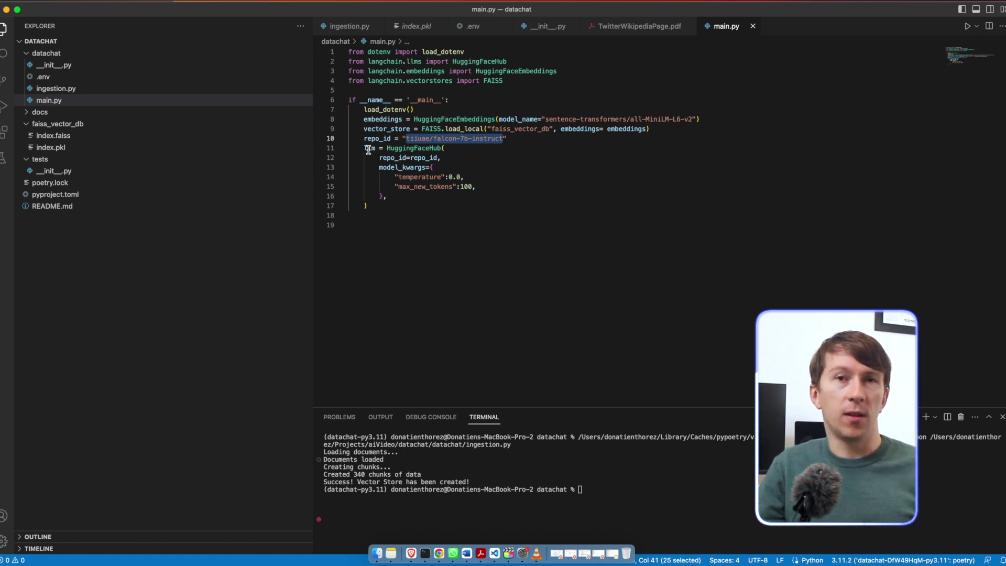
{"action": "mouse_move", "coordinate": [365, 147]}
{"action": "left_mouse_down"}
{"action": "mouse_move", "coordinate": [439, 157]}
{"action": "mouse_move", "coordinate": [439, 178]}
{"action": "mouse_move", "coordinate": [456, 178]}
{"action": "left_mouse_up"}
{"action": "left_click_drag", "start_coordinate": [398, 188], "coordinate": [453, 188]}
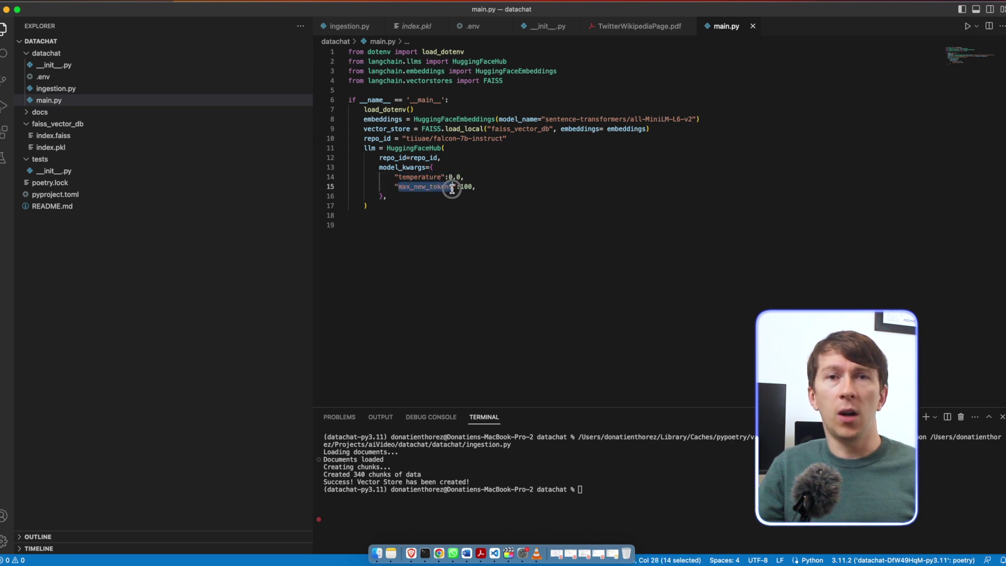
{"action": "double_click", "coordinate": [468, 187]}
{"action": "left_click", "coordinate": [593, 225]}
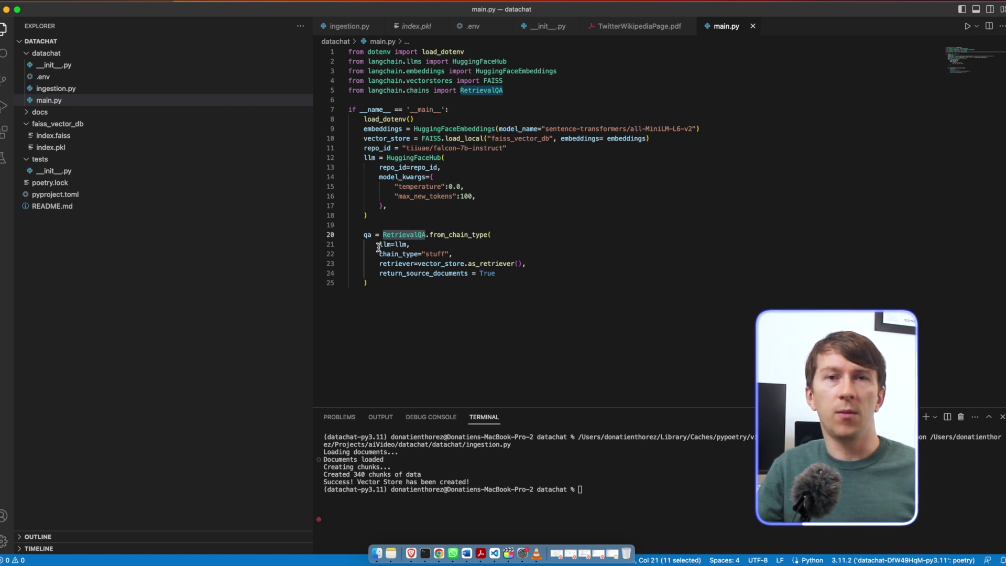
Review the RetrievalQA chain's llm, 'stuff' chain type, retriever and return_source_documents arguments.
{"action": "double_click", "coordinate": [386, 245]}
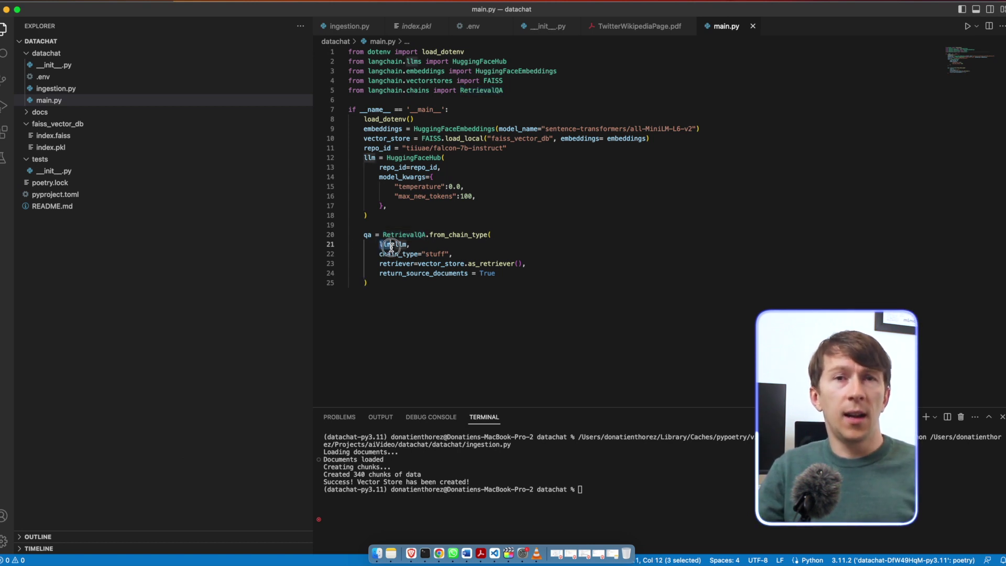
{"action": "double_click", "coordinate": [393, 254]}
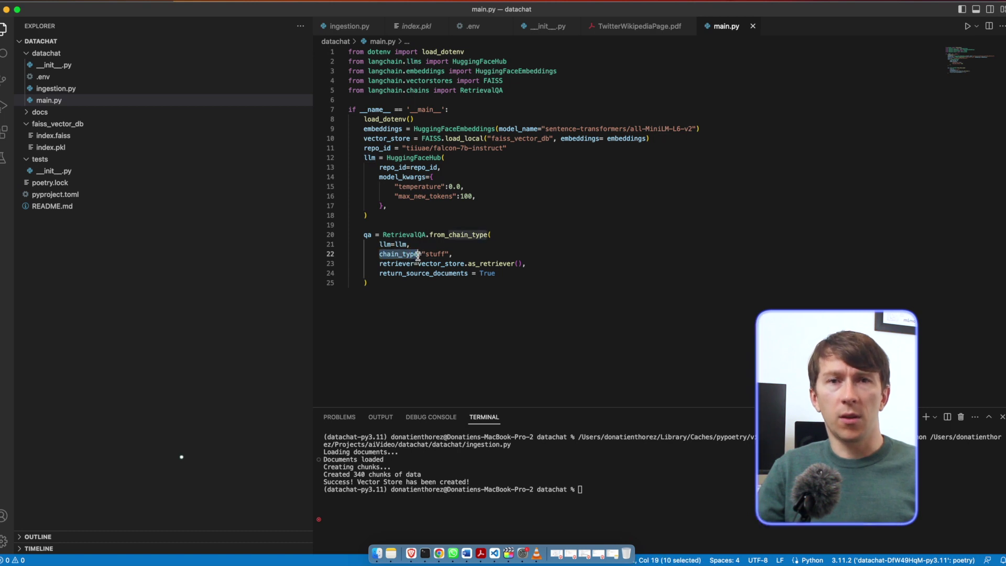
{"action": "left_click_drag", "start_coordinate": [426, 254], "coordinate": [445, 254]}
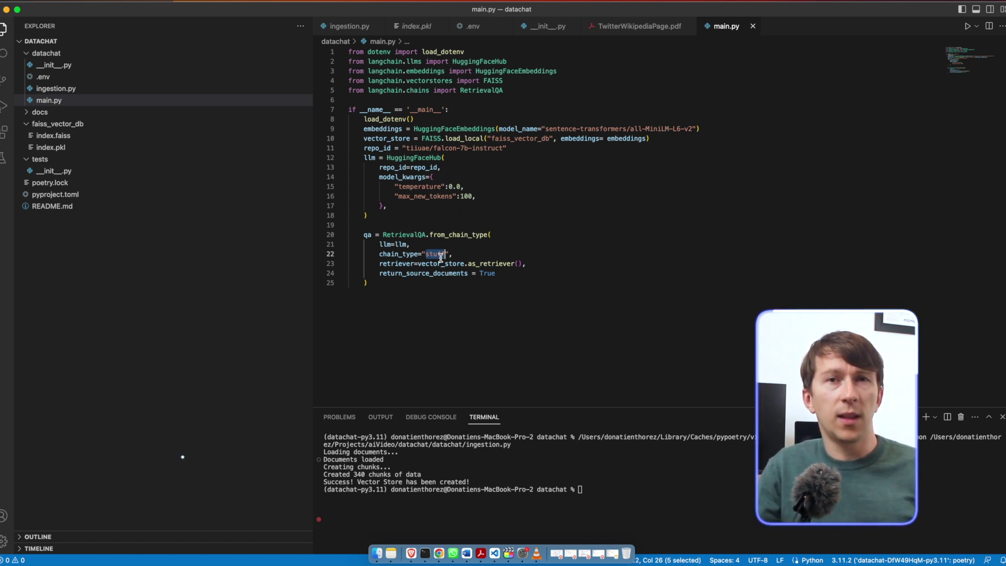
{"action": "left_click_drag", "start_coordinate": [379, 264], "coordinate": [521, 265]}
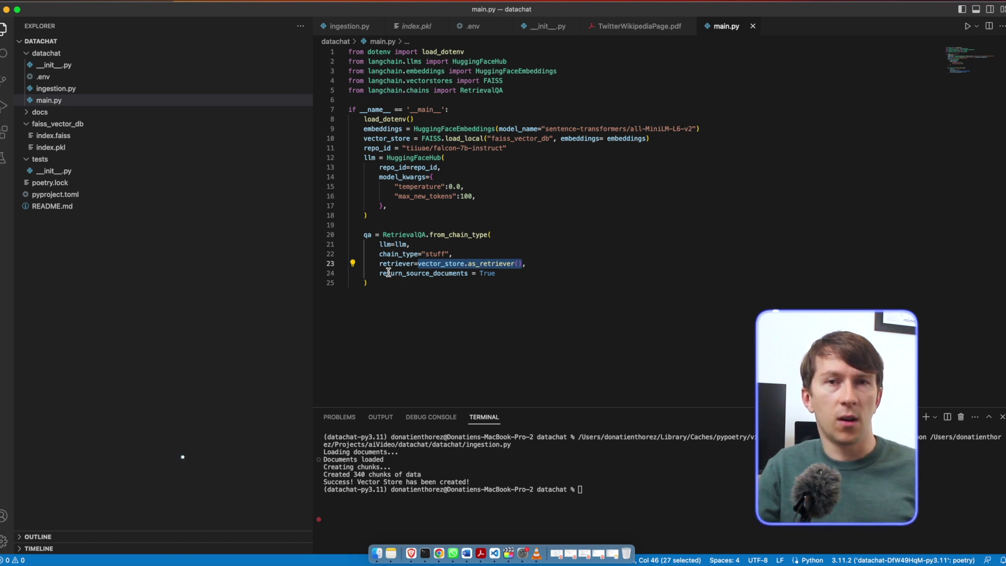
{"action": "left_click_drag", "start_coordinate": [378, 273], "coordinate": [514, 274]}
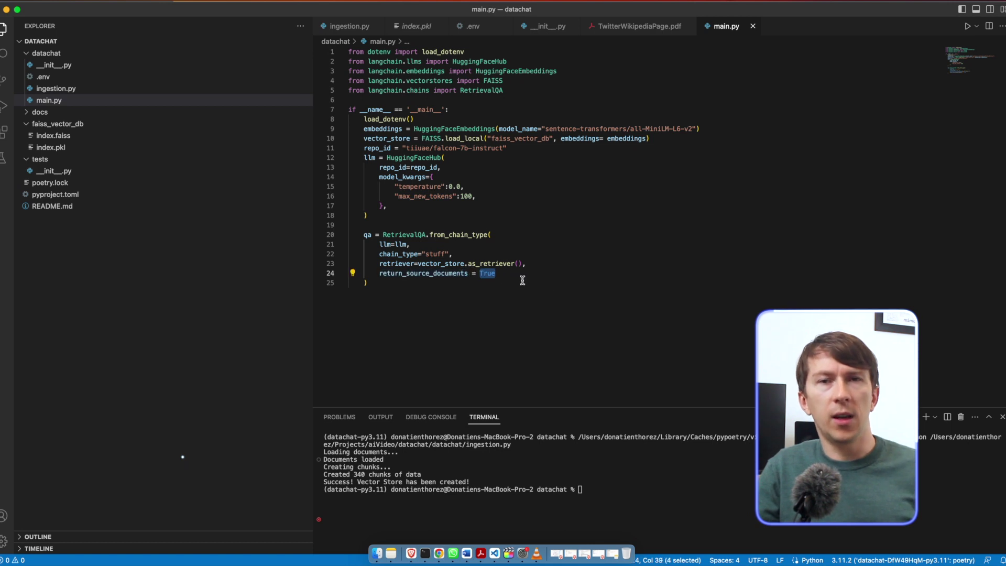
{"action": "left_click", "coordinate": [531, 286]}
Paste the Twitter-name query and the result and source-document print lines, then review them.
{"action": "type", "text": "res = qa(\"What's the new name of Twitter?\")     print(res[\"result\"])     print(res[\"source_documents\"])"}
{"action": "left_click_drag", "start_coordinate": [364, 302], "coordinate": [509, 319]}
{"action": "left_click", "coordinate": [510, 320]}
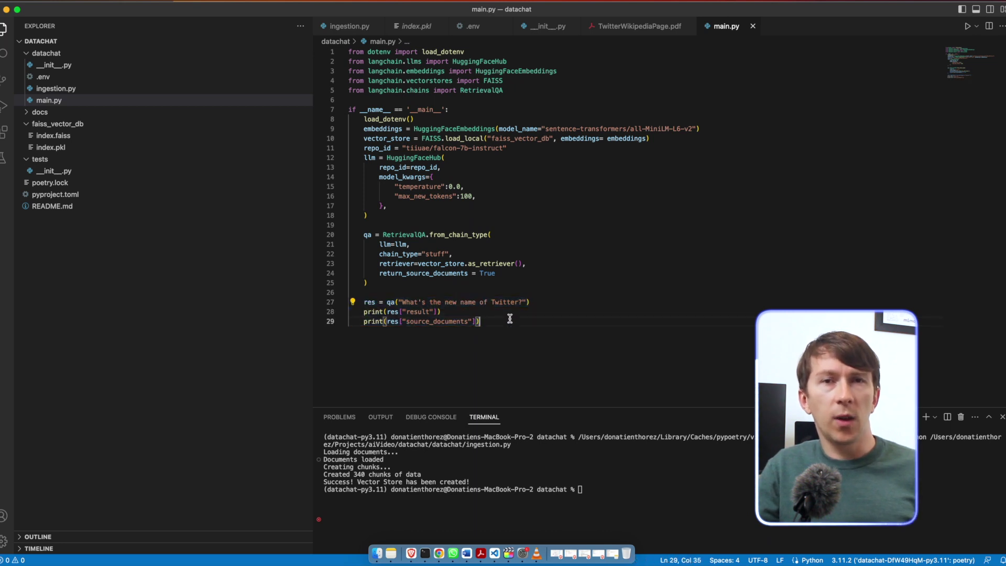
{"action": "left_click_drag", "start_coordinate": [364, 302], "coordinate": [531, 301]}
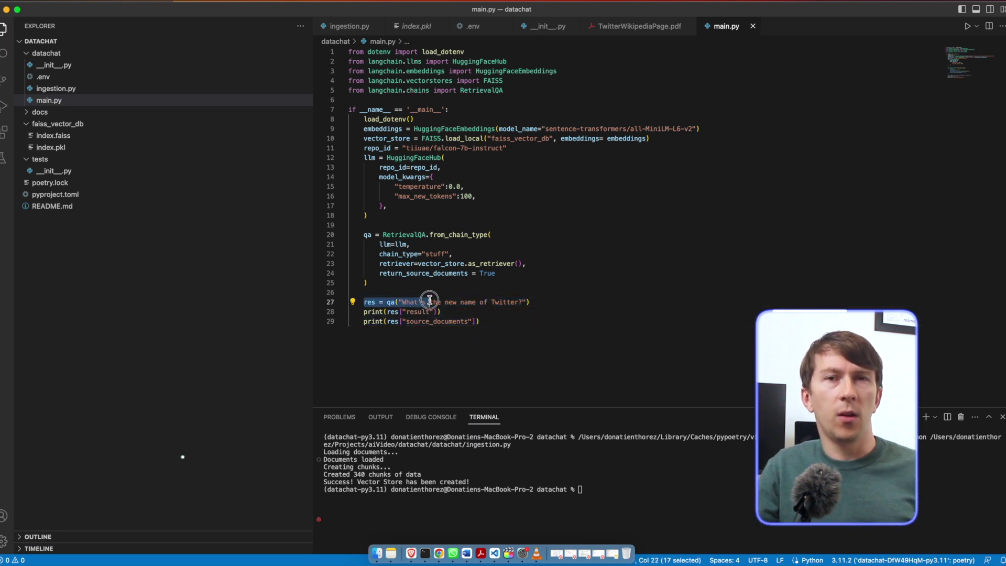
{"action": "left_click", "coordinate": [434, 312]}
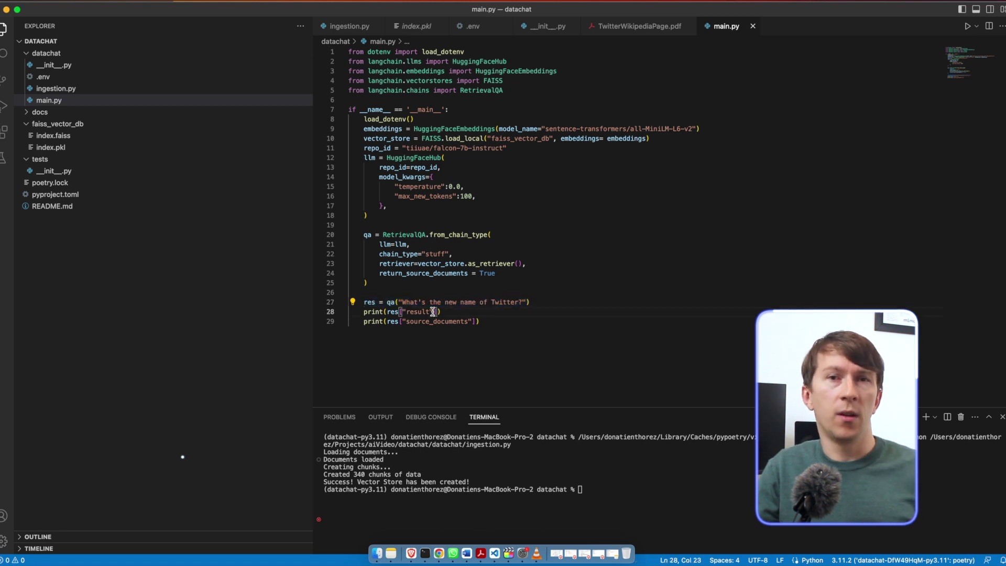
{"action": "left_click_drag", "start_coordinate": [388, 312], "coordinate": [438, 311]}
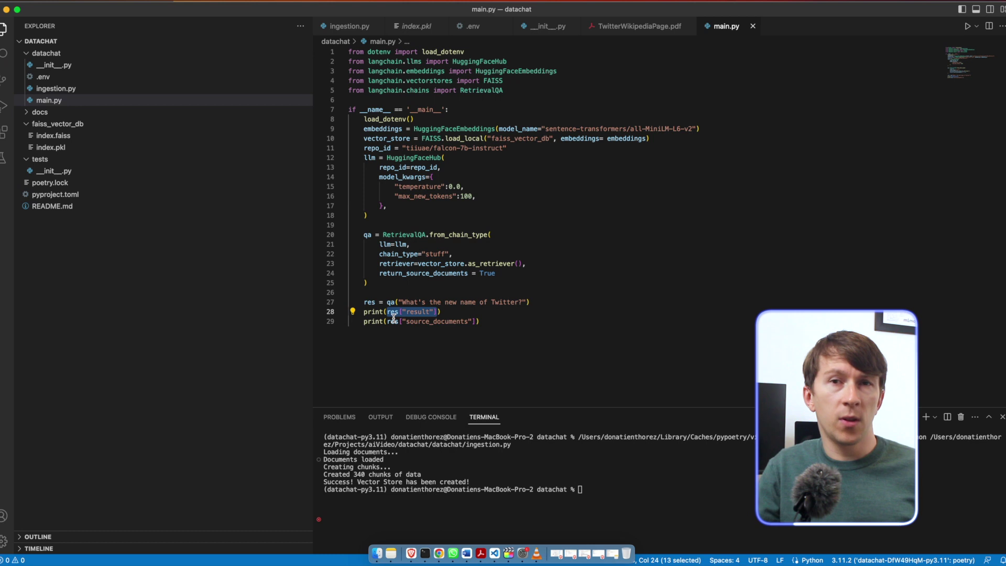
{"action": "left_click_drag", "start_coordinate": [386, 321], "coordinate": [475, 321]}
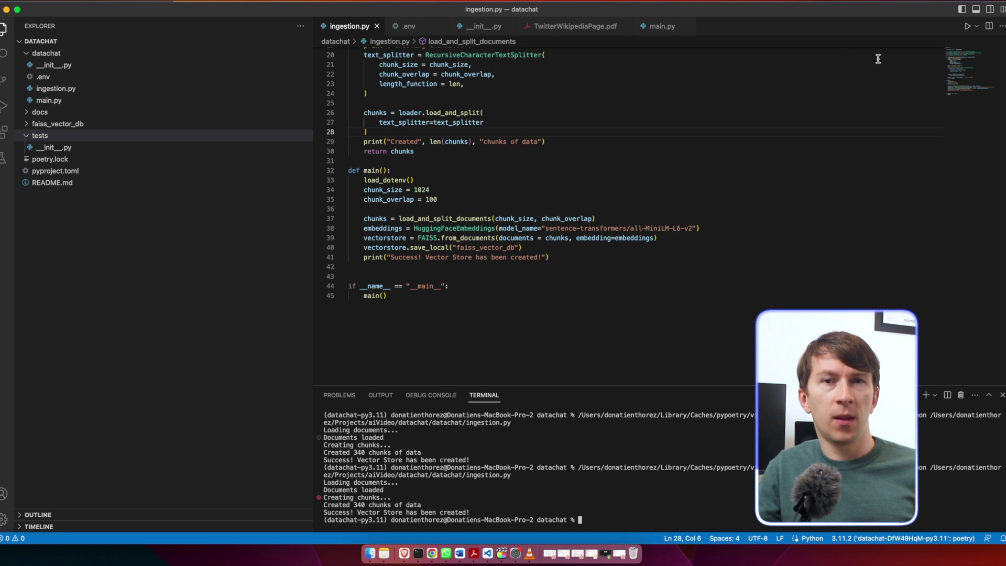
In a taller terminal, review the answer 'The new name of Twitter is X' and its first source.
{"action": "left_click", "coordinate": [662, 26]}
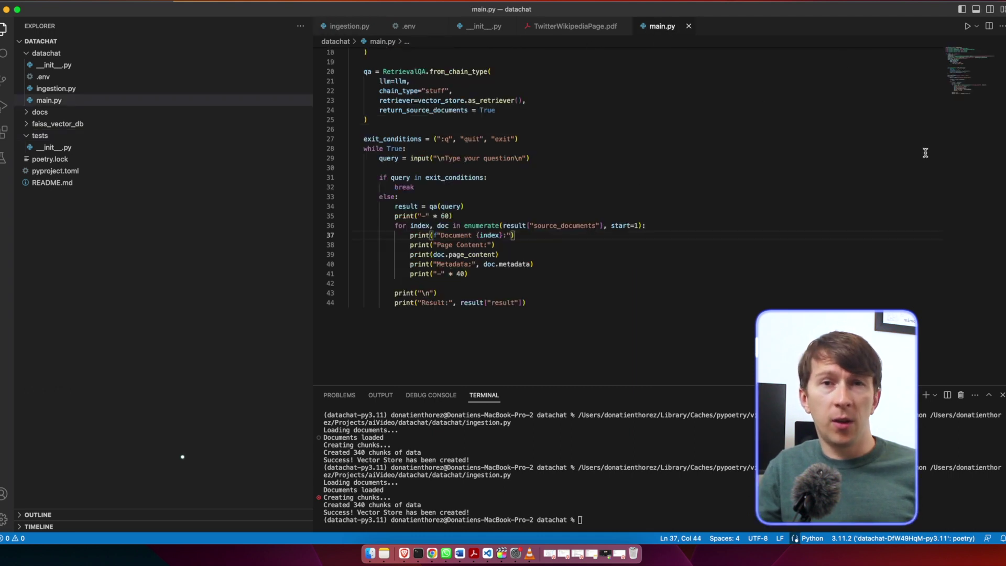
{"action": "left_click_drag", "start_coordinate": [797, 389], "coordinate": [797, 292]}
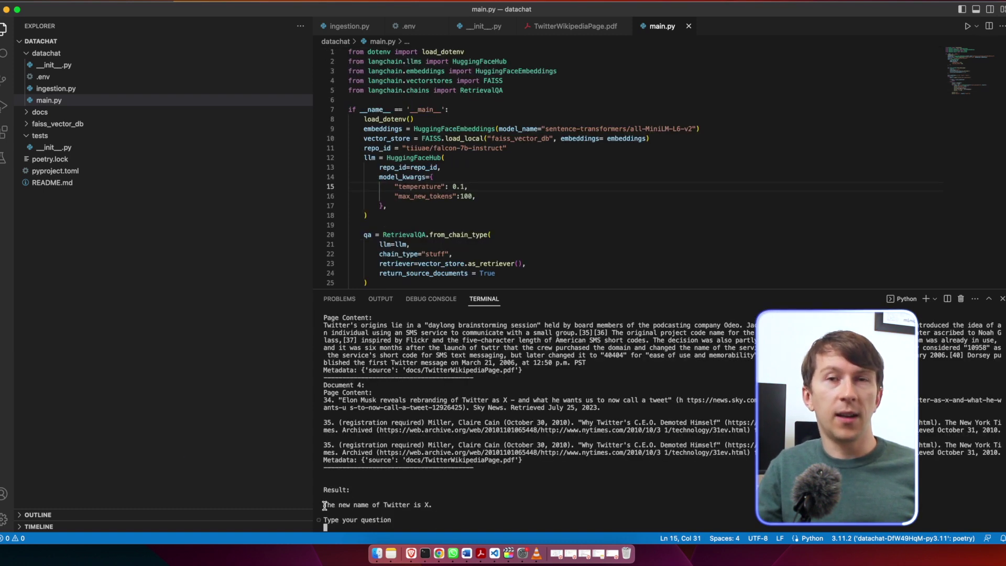
{"action": "left_click_drag", "start_coordinate": [323, 504], "coordinate": [437, 504]}
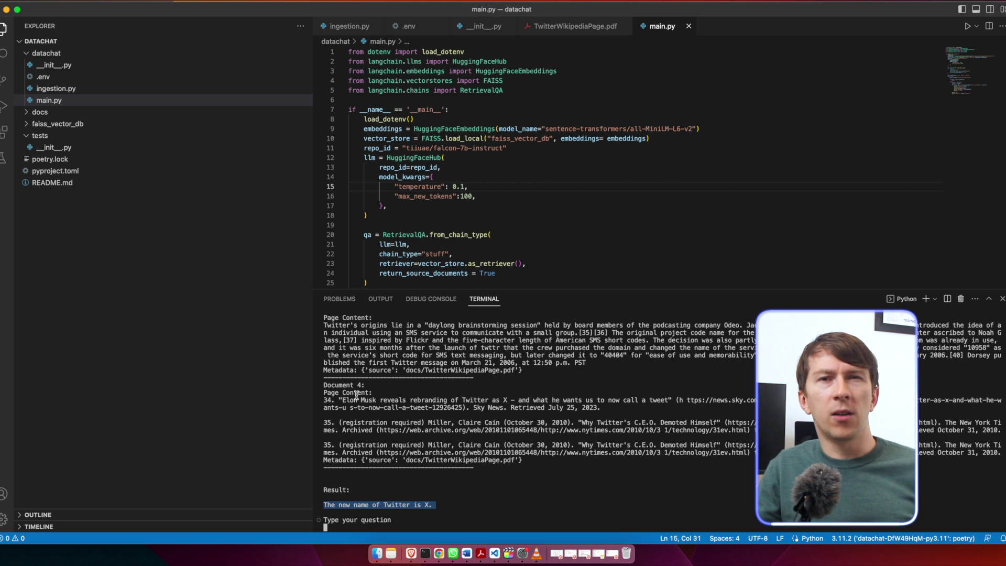
{"action": "scroll", "coordinate": [356, 399], "scroll_direction": "up", "scroll_amount": 5}
{"action": "scroll", "coordinate": [350, 389], "scroll_direction": "up", "scroll_amount": 5}
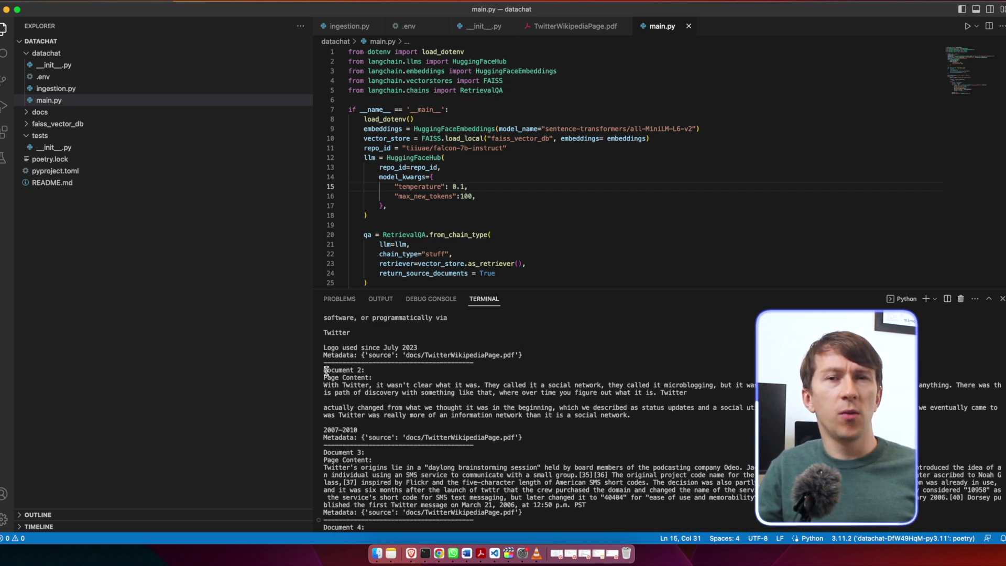
{"action": "left_click_drag", "start_coordinate": [322, 366], "coordinate": [463, 393]}
{"action": "scroll", "coordinate": [464, 402], "scroll_direction": "up", "scroll_amount": 2}
{"action": "scroll", "coordinate": [463, 402], "scroll_direction": "up", "scroll_amount": 4}
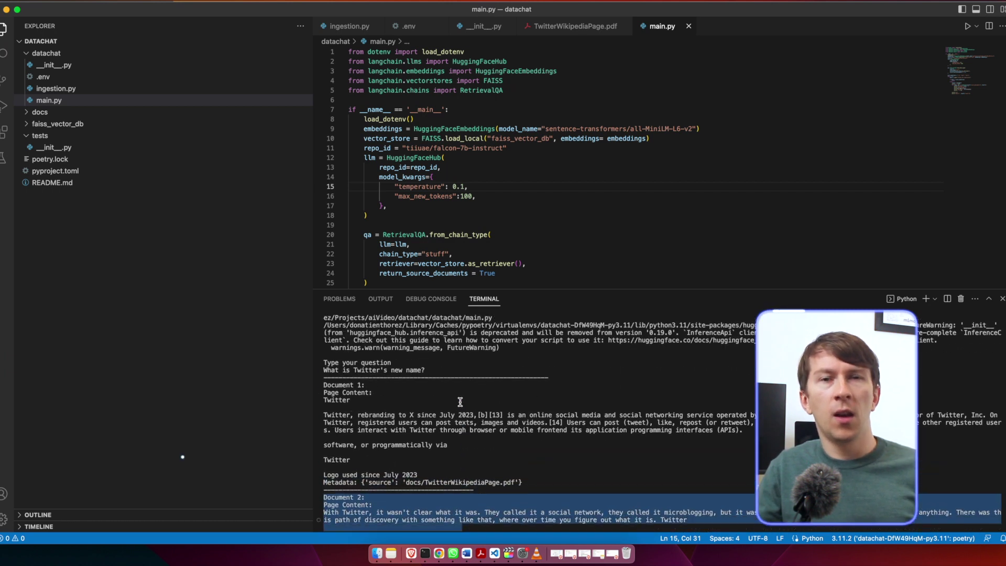
{"action": "left_click_drag", "start_coordinate": [324, 384], "coordinate": [479, 421]}
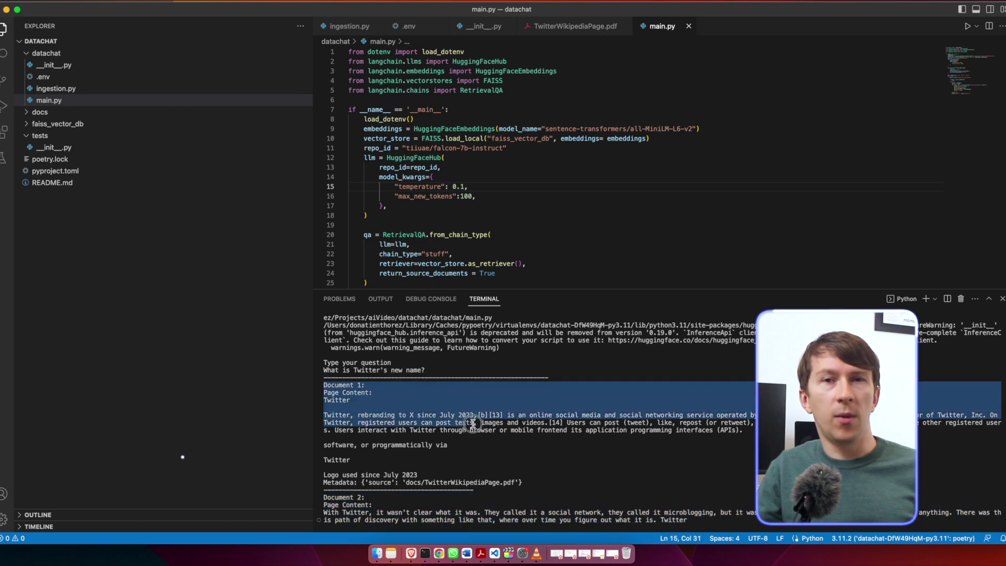